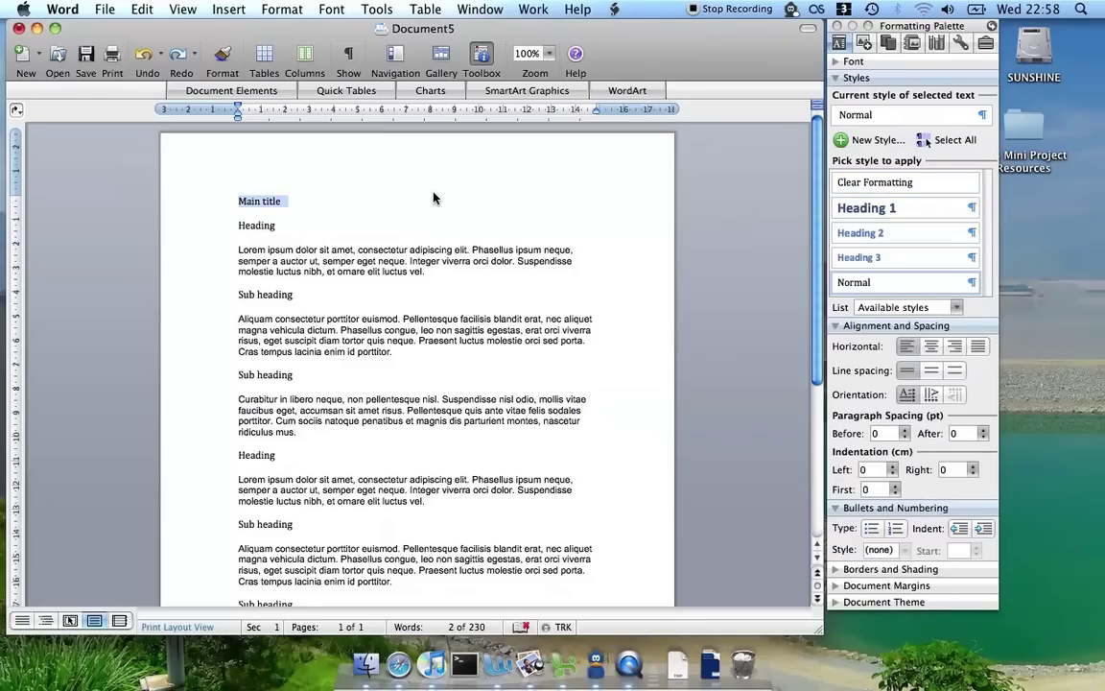
Apply the Heading 1 style to the Main title line
scroll(434, 198, down, 5)
scroll(398, 199, up, 5)
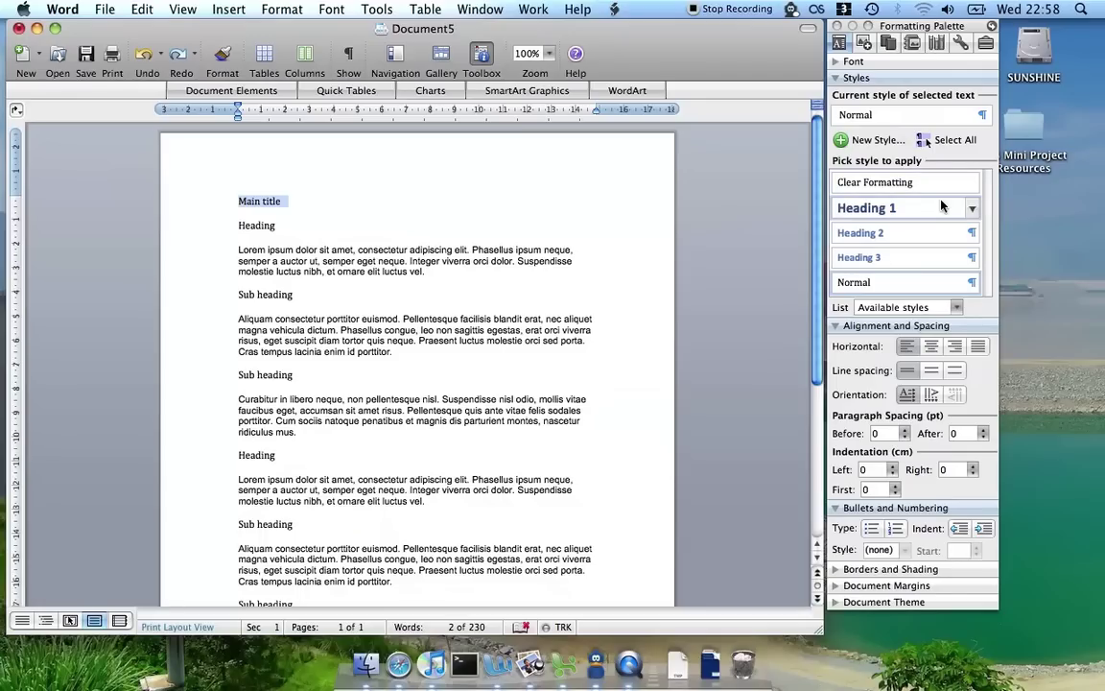
mouse_move(941, 206)
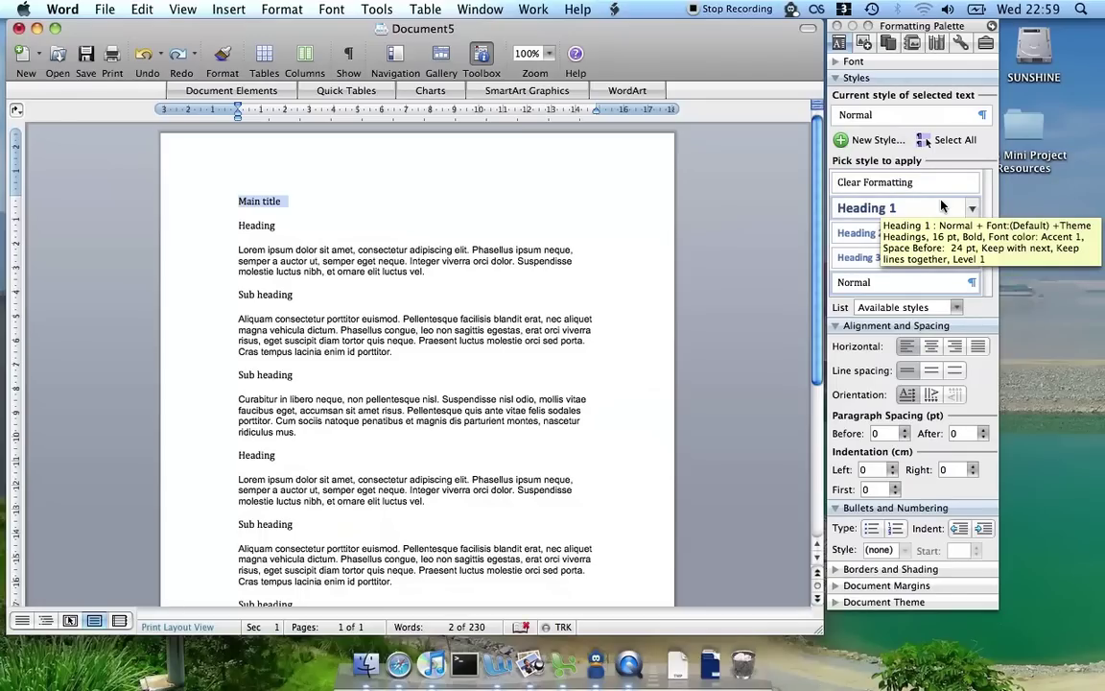
click(941, 206)
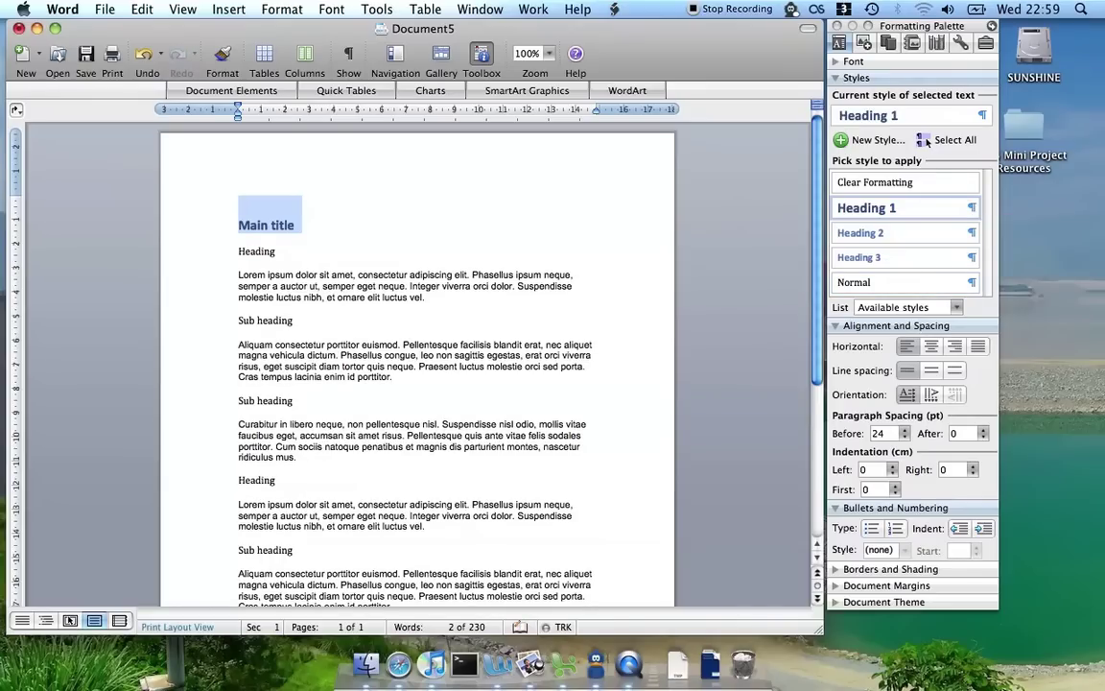
Select both Heading lines and apply Heading 2 to them
double_click(272, 253)
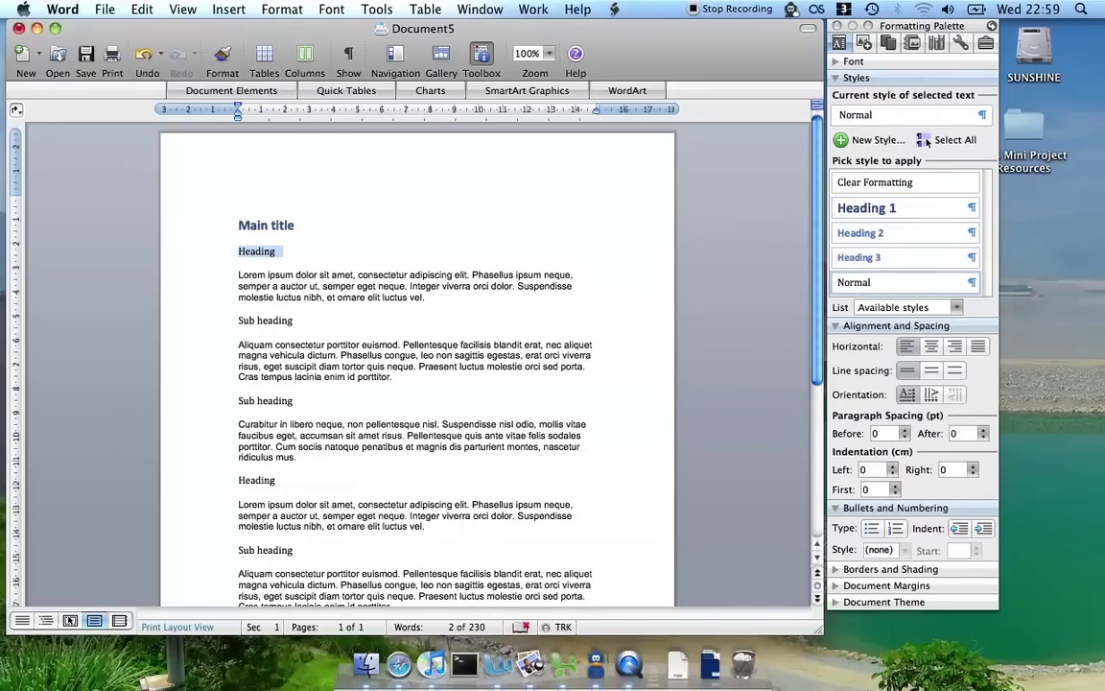
click(927, 141)
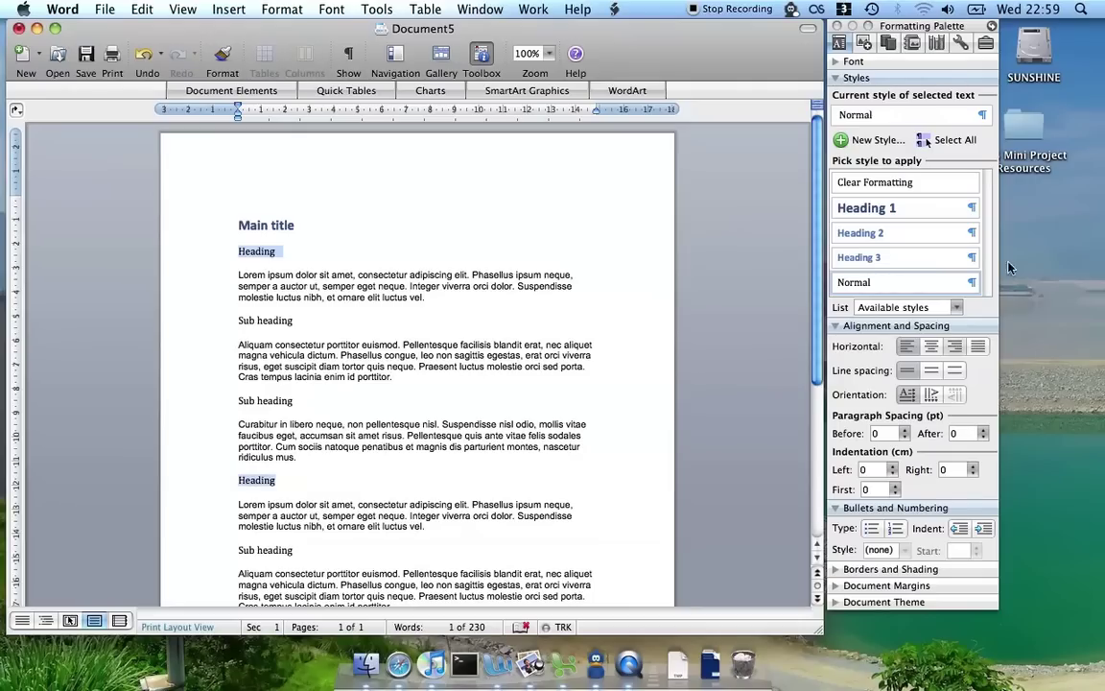
click(859, 233)
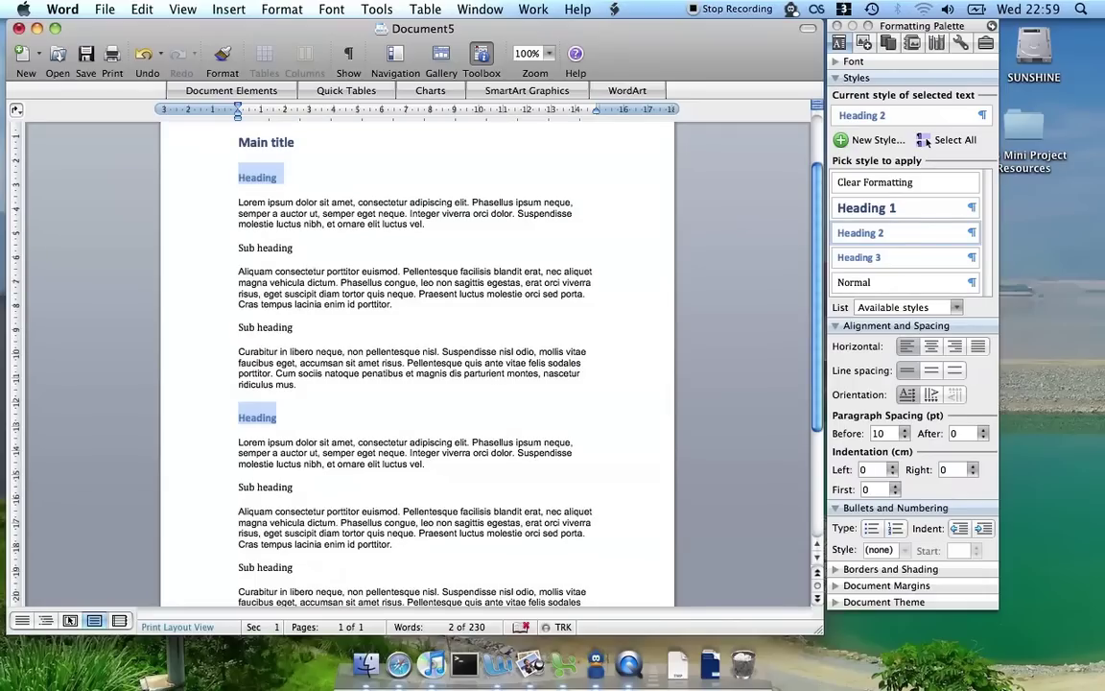
Select all four Sub heading lines and apply Heading 3 to them
click(268, 245)
key(super+z)
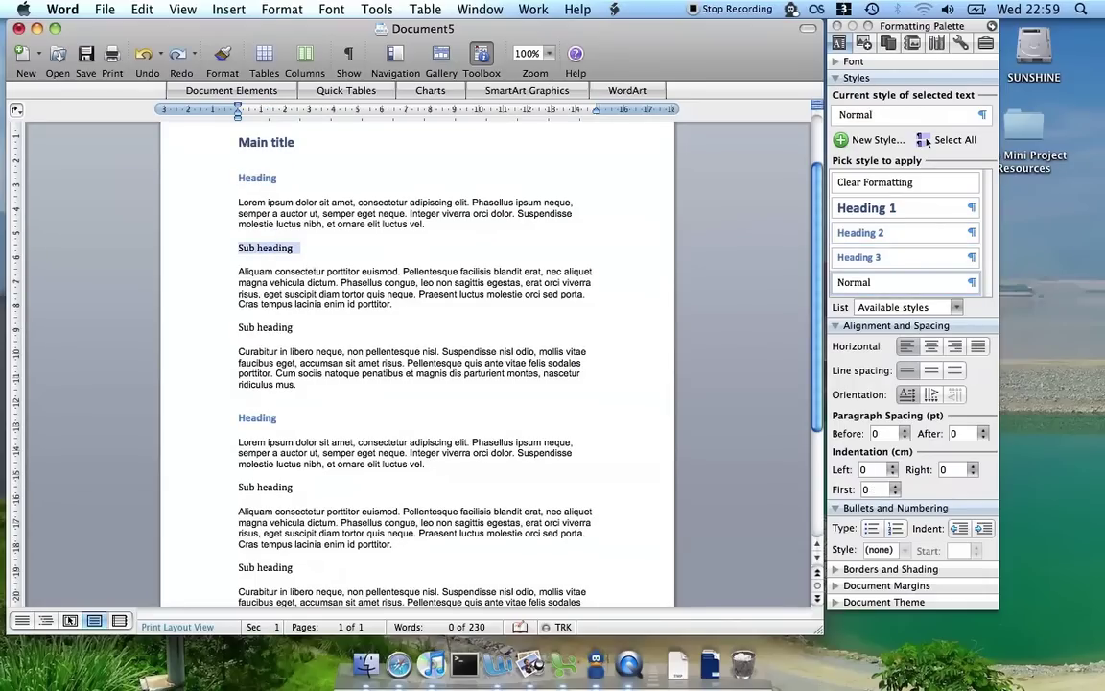
super+click(267, 328)
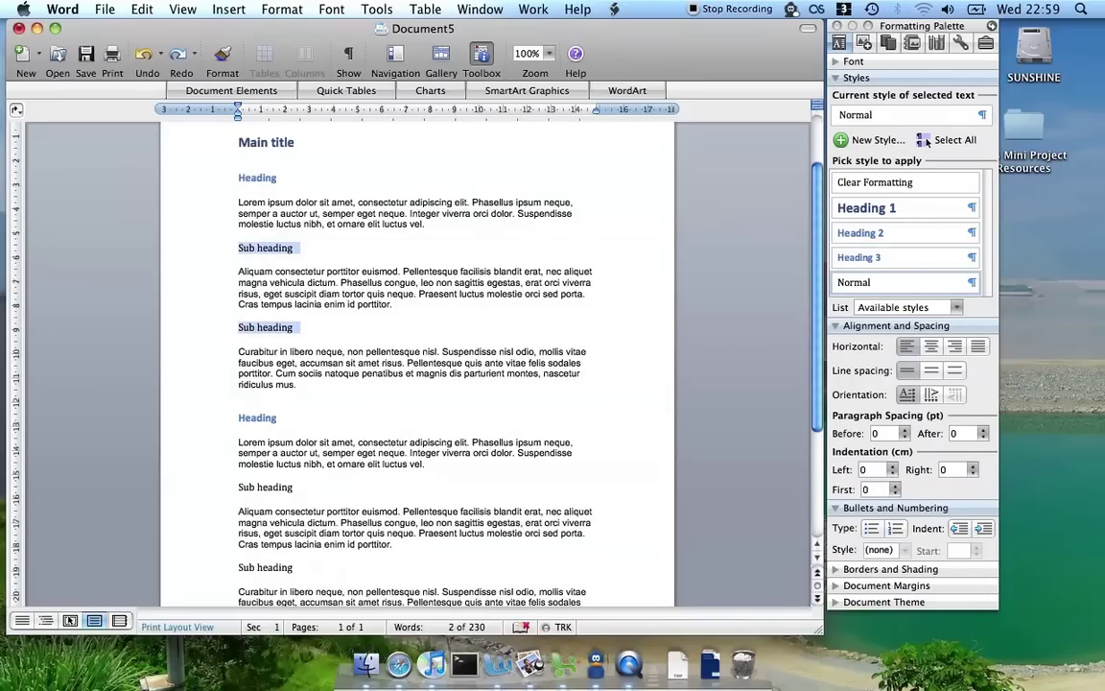
super+click(271, 487)
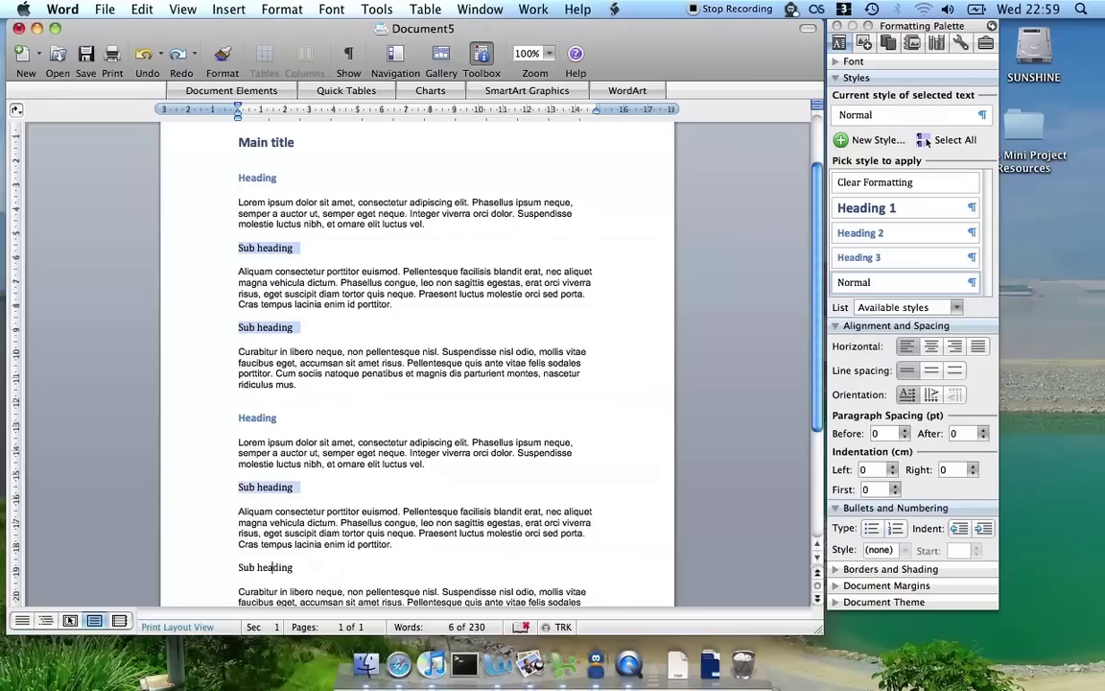
super+click(272, 567)
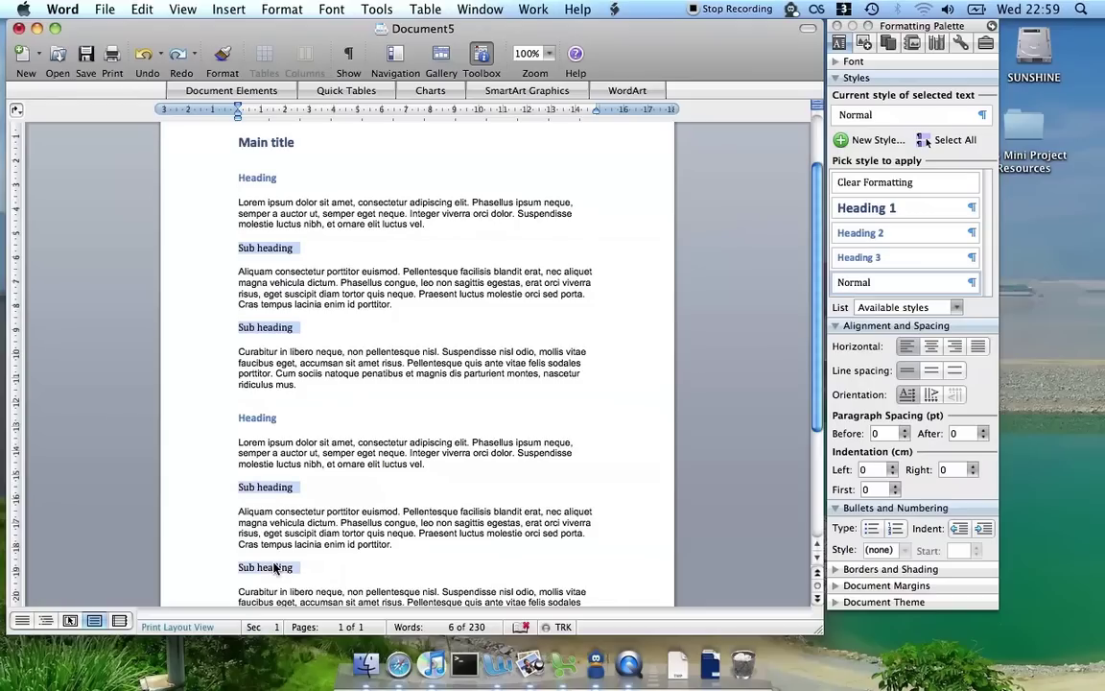
click(860, 258)
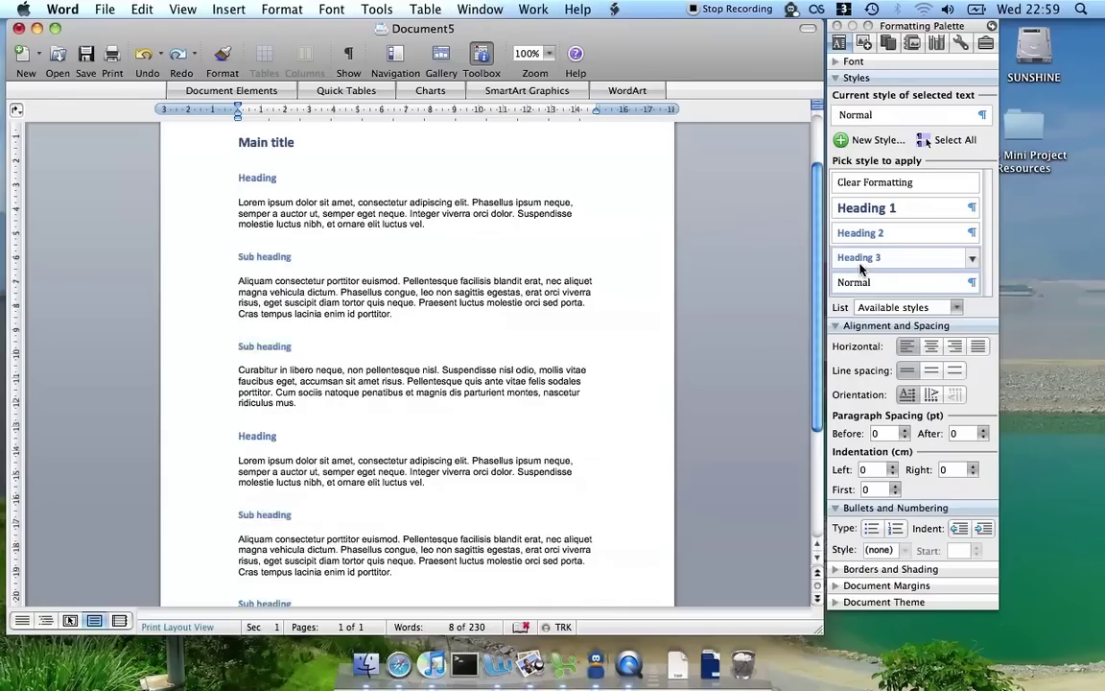
click(324, 261)
scroll(324, 261, up, 2)
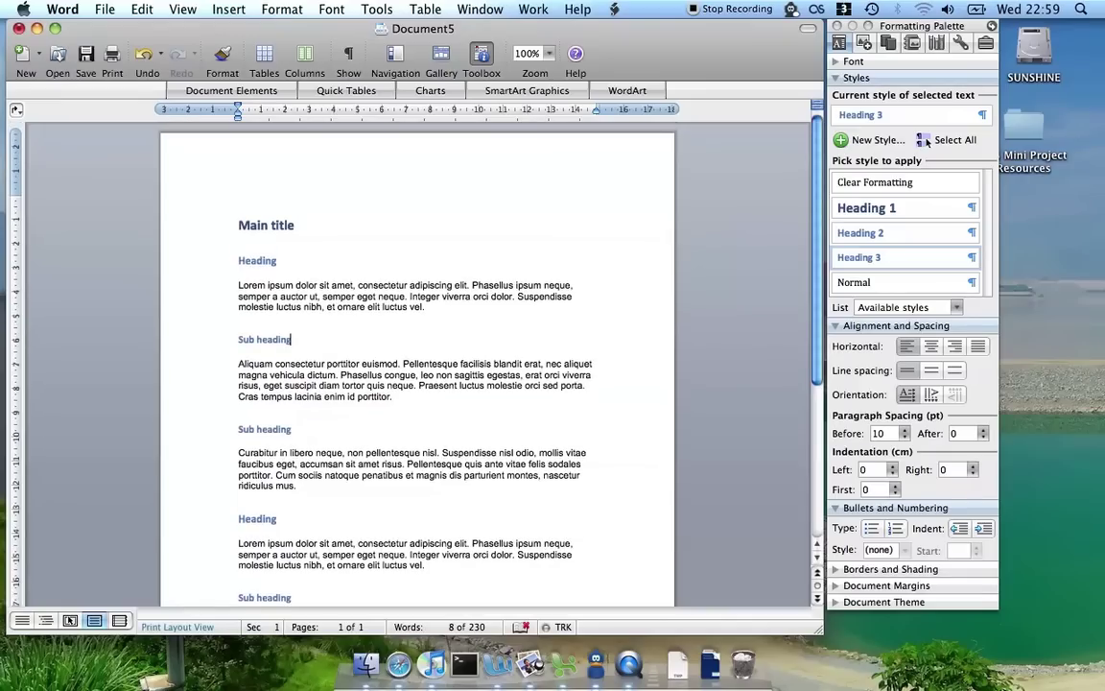
scroll(926, 142, down, 2)
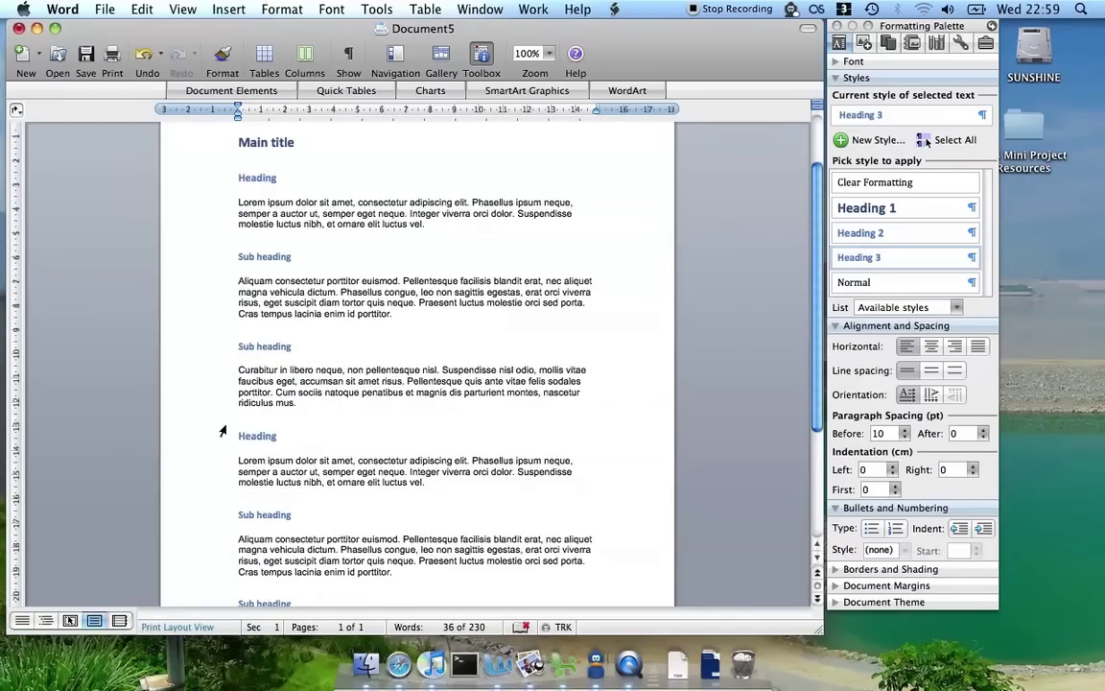
scroll(417, 365, up, 2)
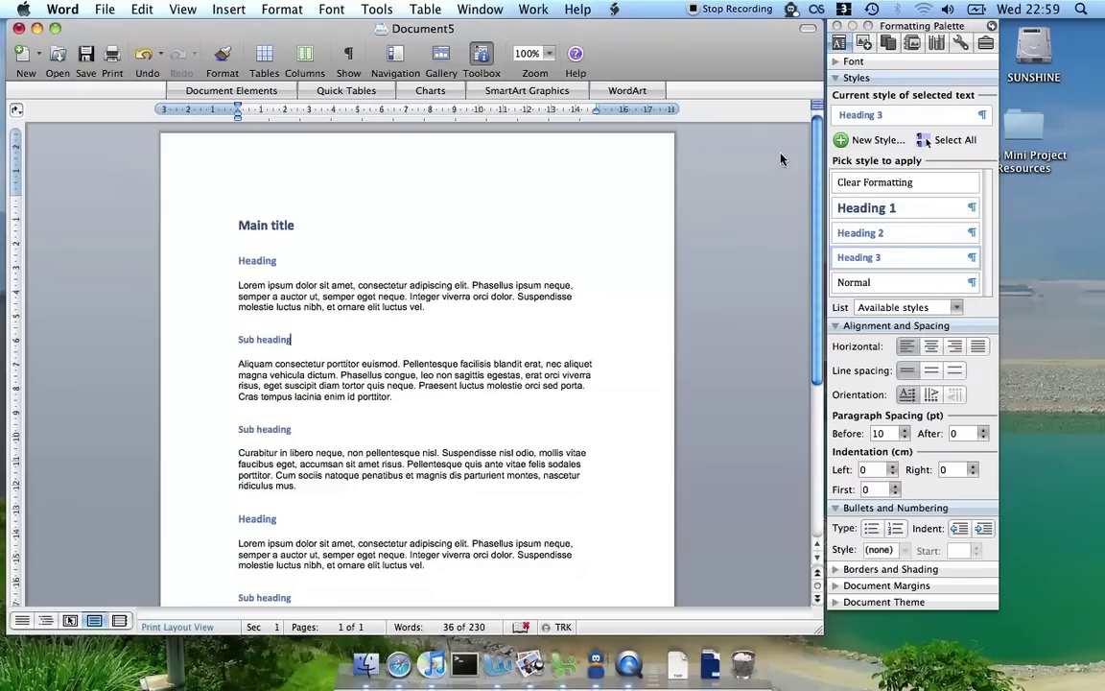
Modify Heading 1: base it on (no style), add a bottom border, and set size 20 pt
click(971, 208)
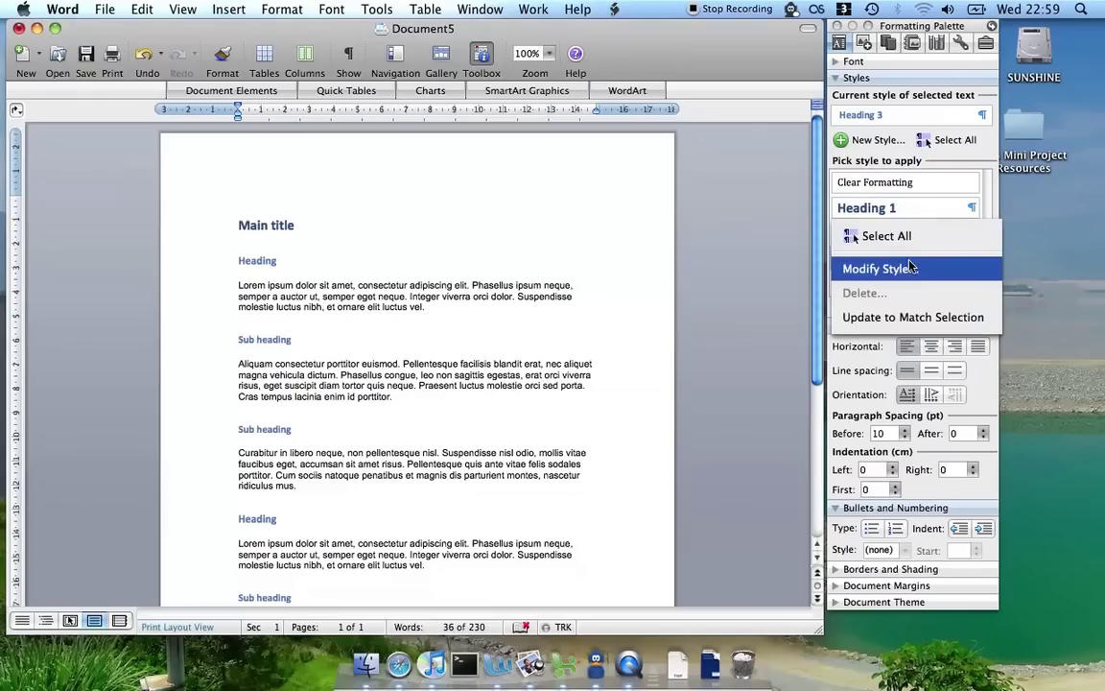
click(881, 268)
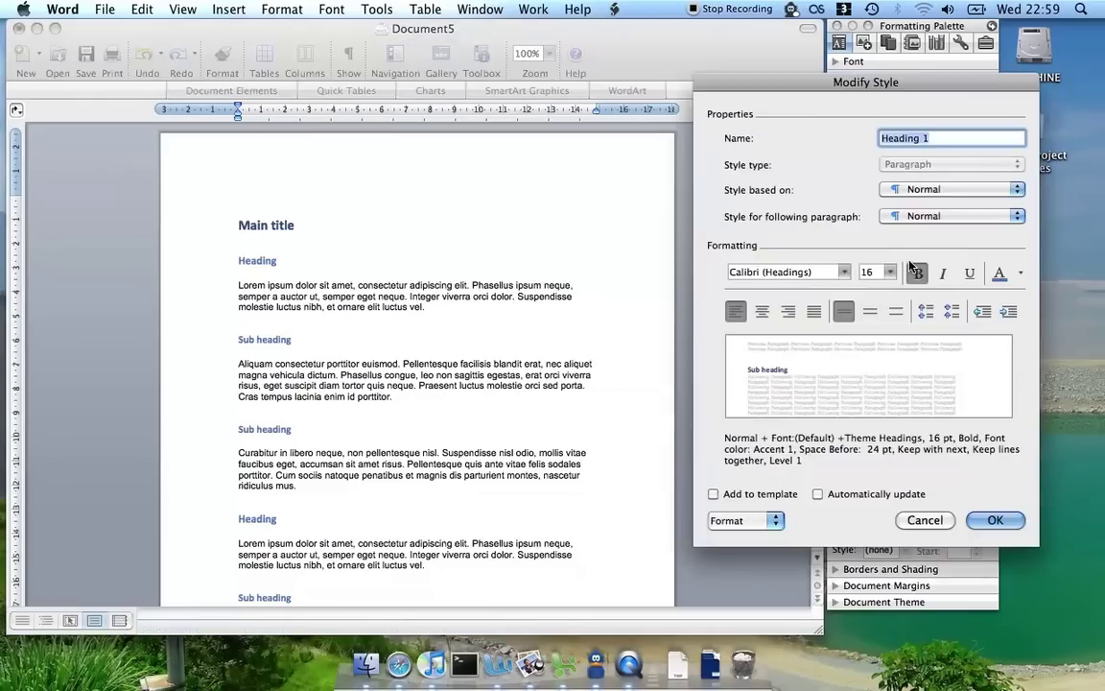
click(910, 191)
scroll(910, 191, up, 10)
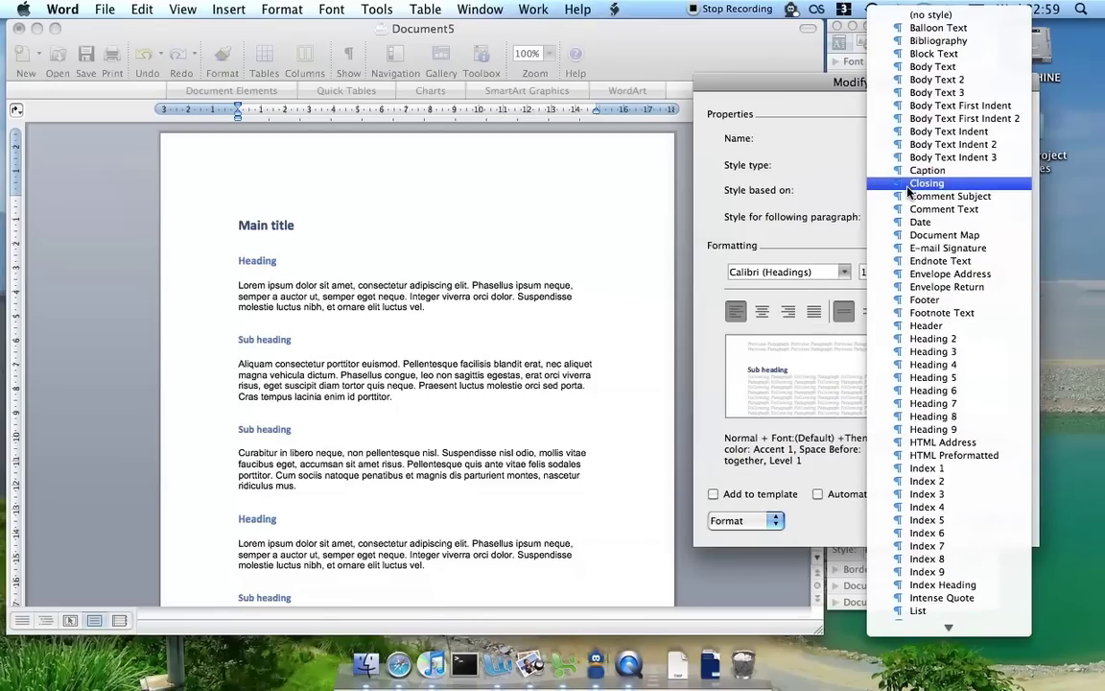
click(917, 15)
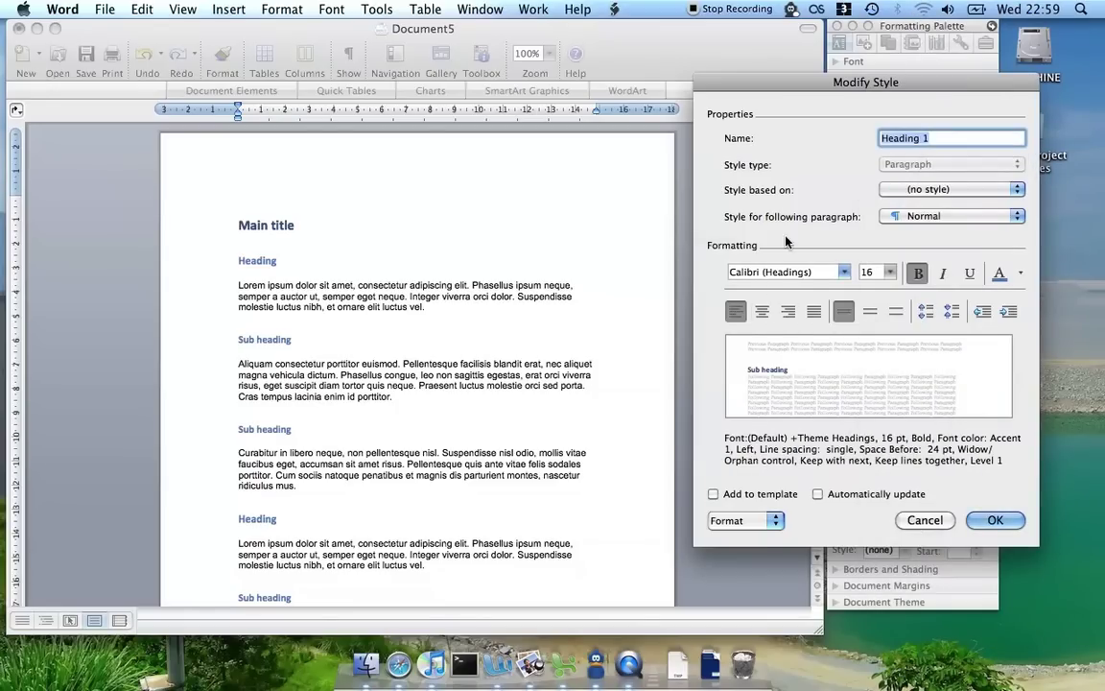
click(741, 521)
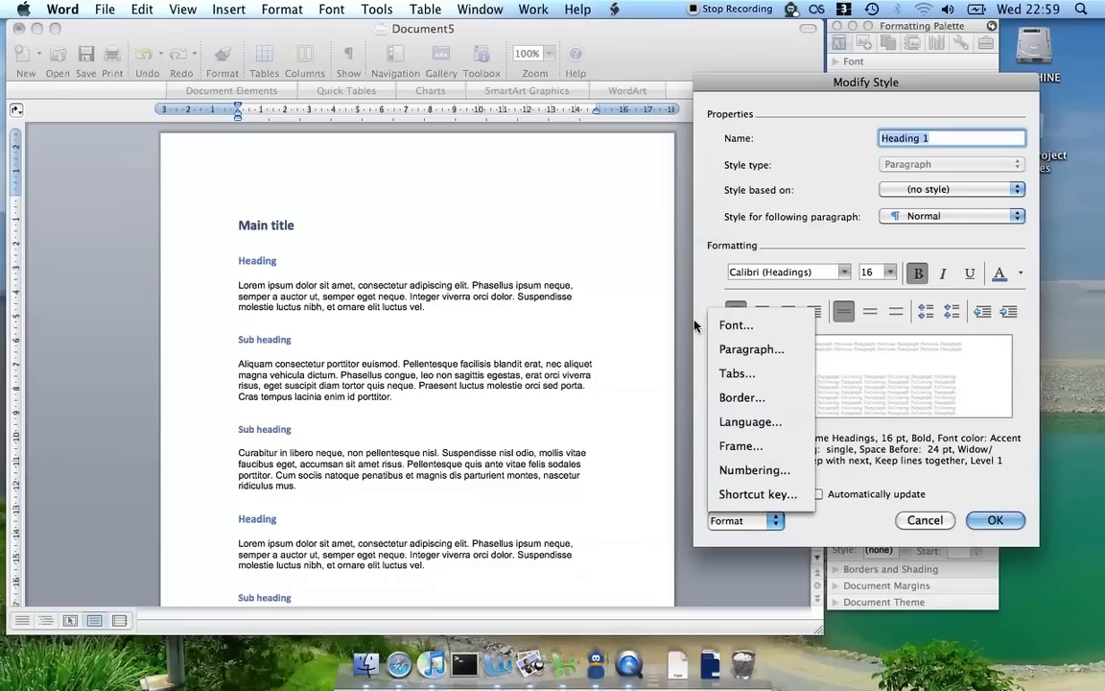
click(734, 398)
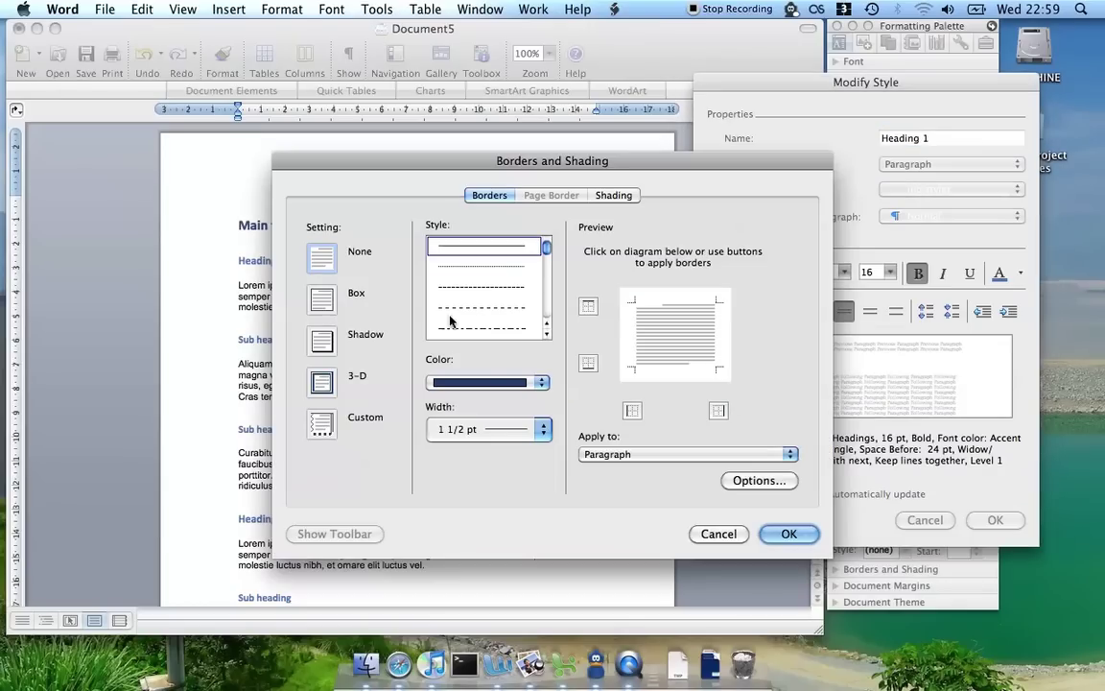
click(661, 365)
click(787, 532)
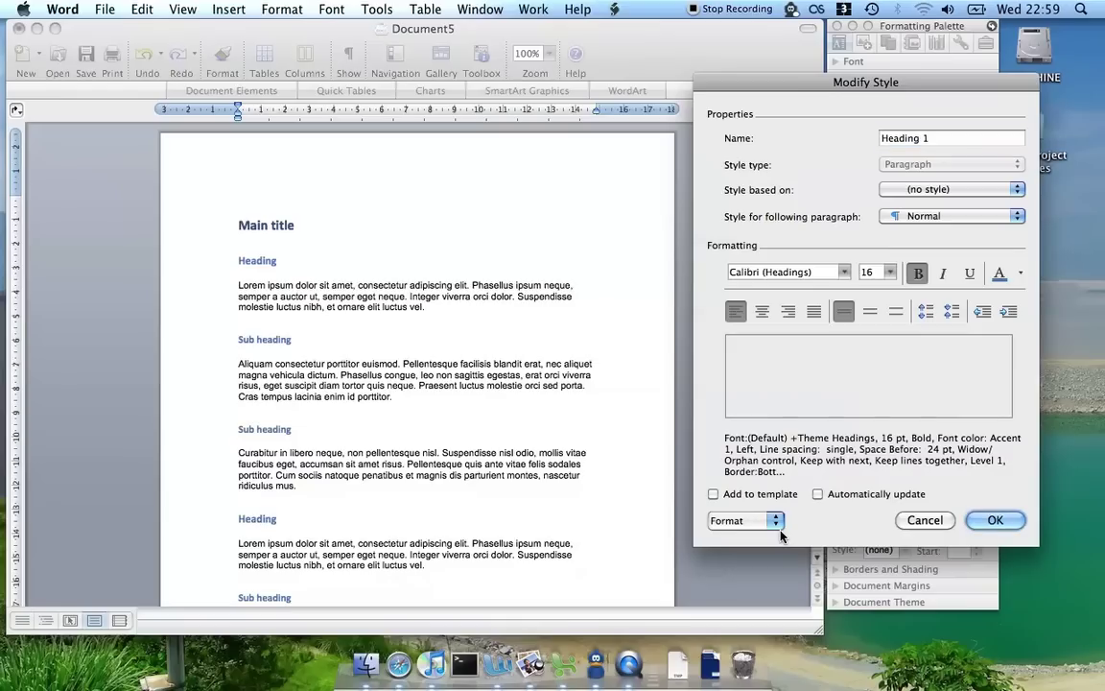
click(889, 272)
click(876, 406)
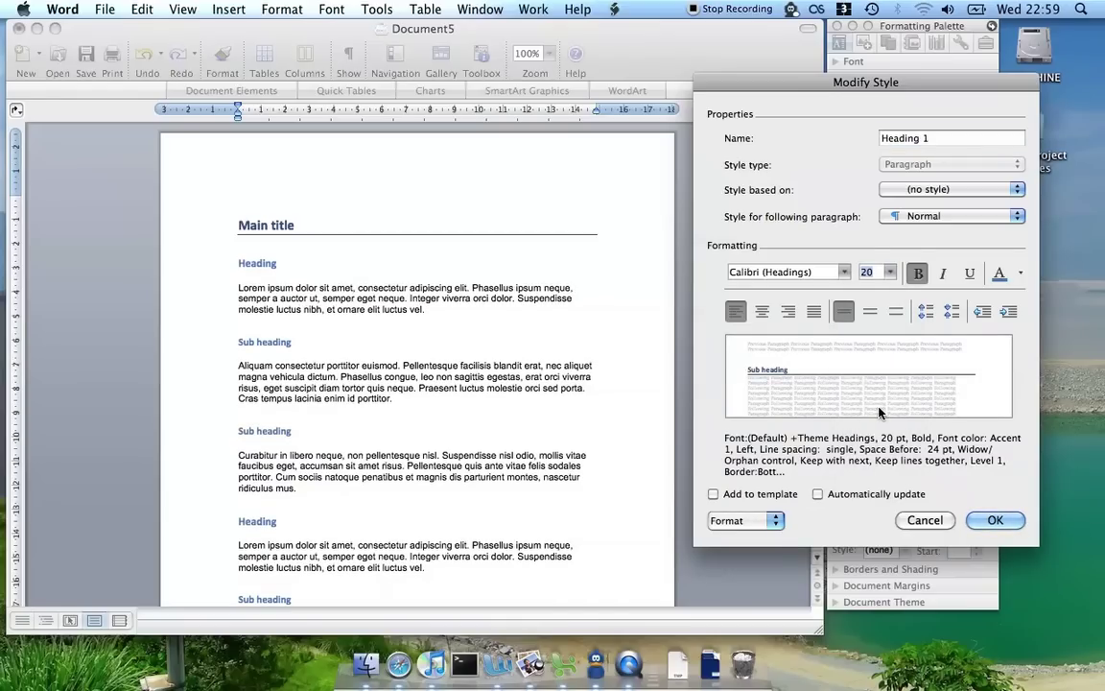
click(996, 521)
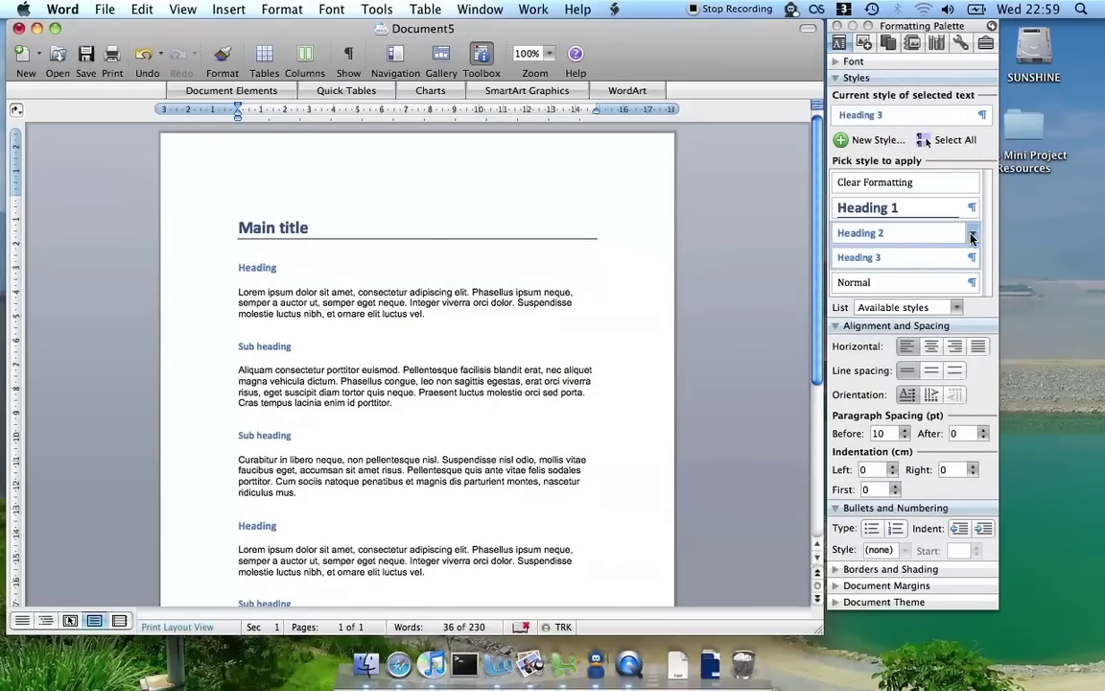
Modify the Heading 2 style to an 18 pt font size
scroll(417, 365, down, 1)
scroll(418, 365, down, 3)
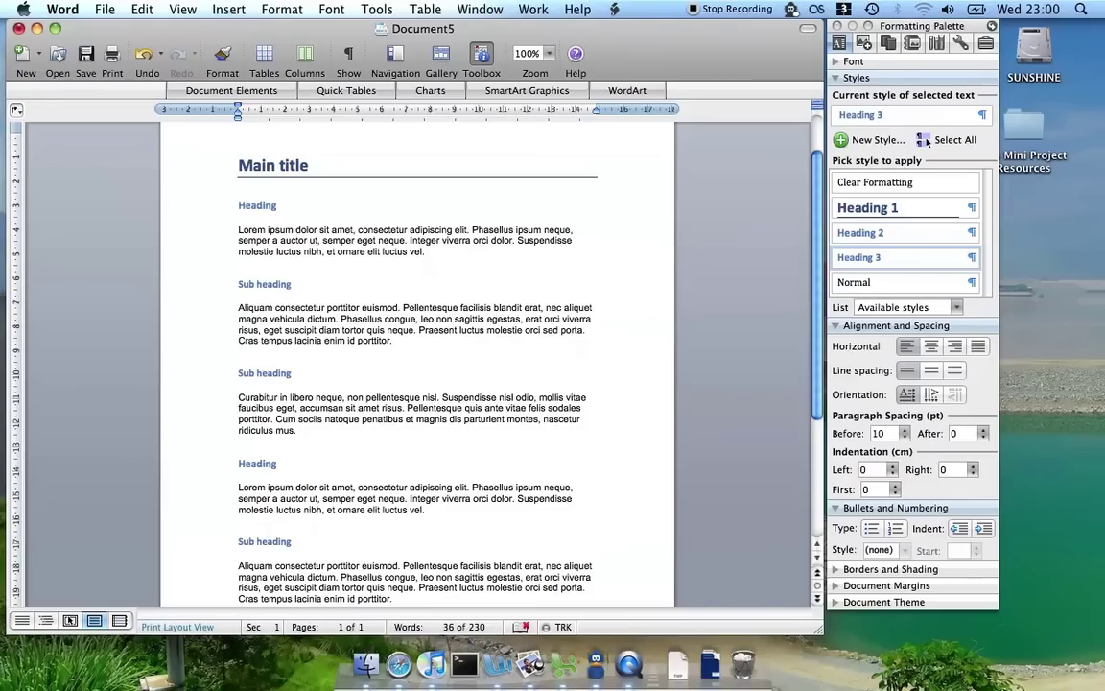
click(250, 463)
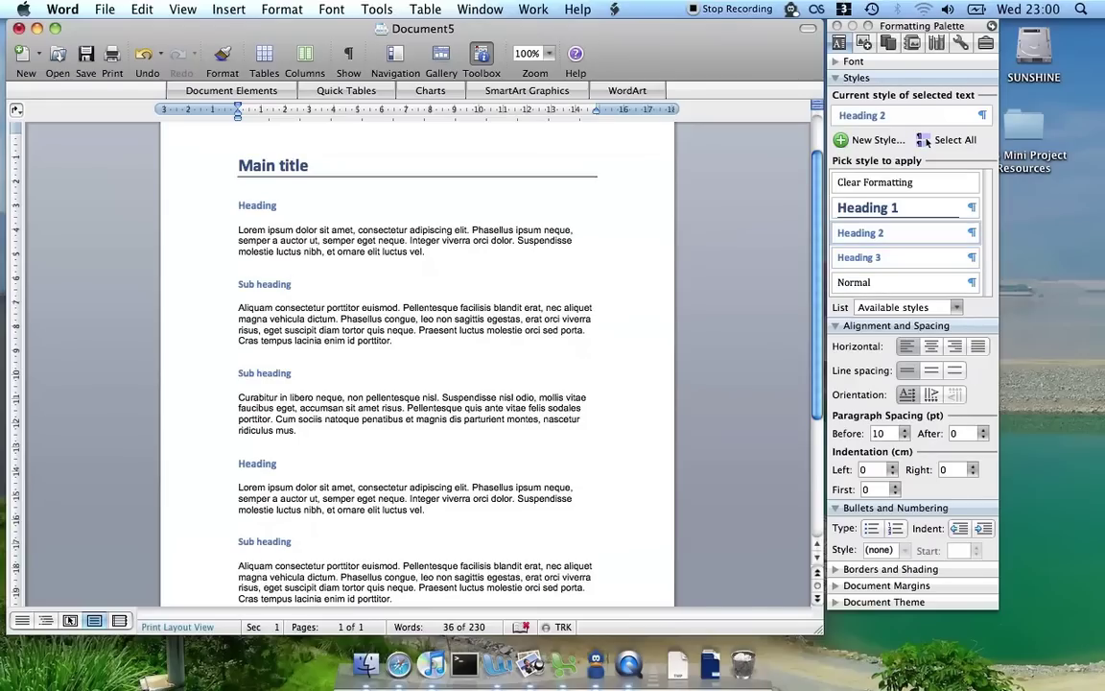
click(970, 232)
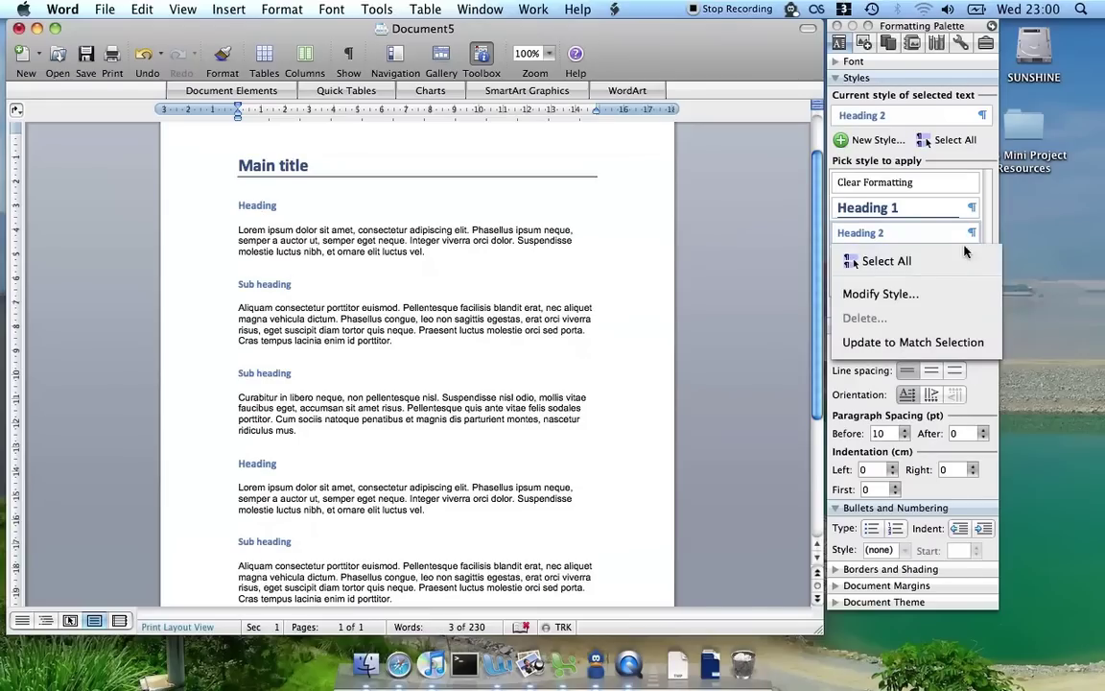
click(879, 294)
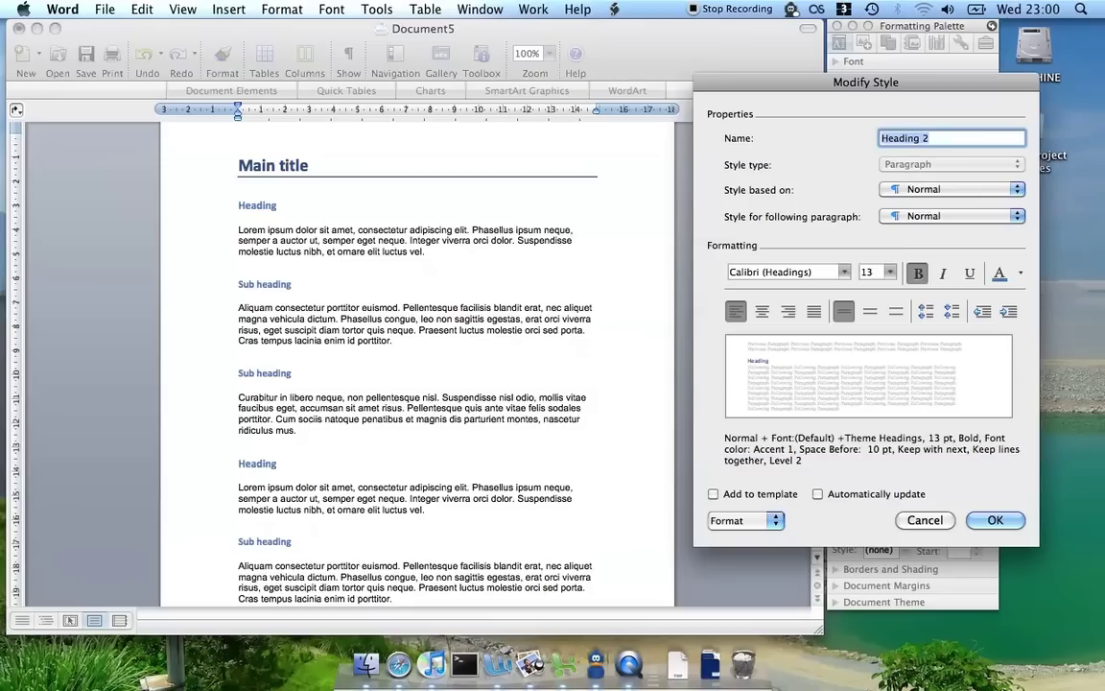
click(890, 272)
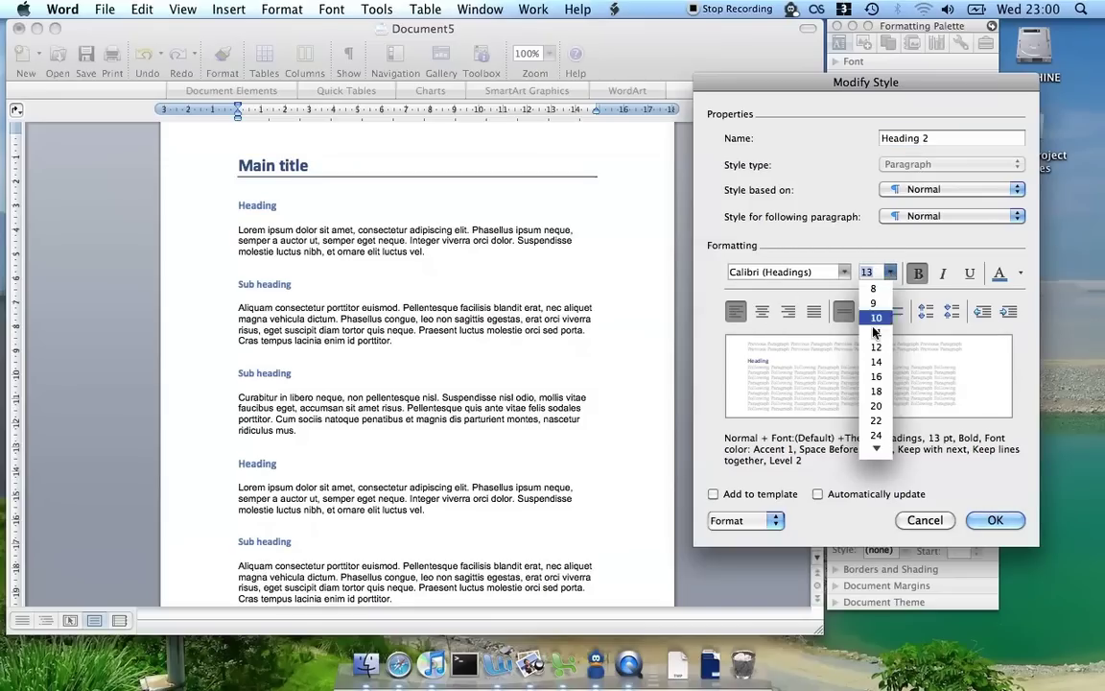
click(876, 391)
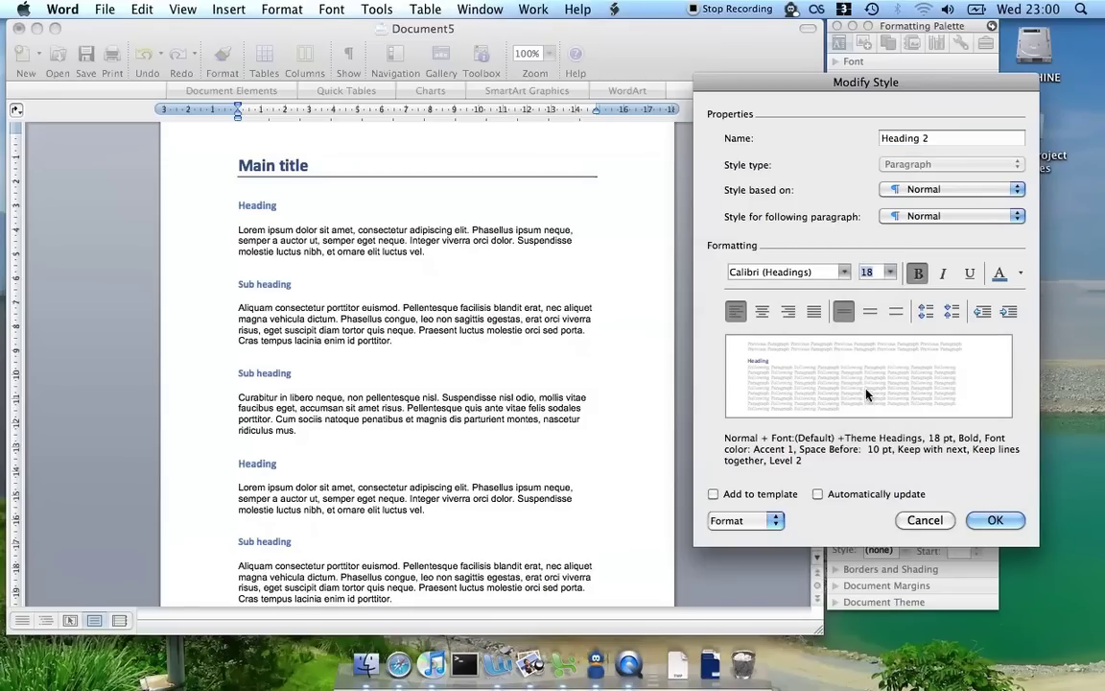
click(994, 520)
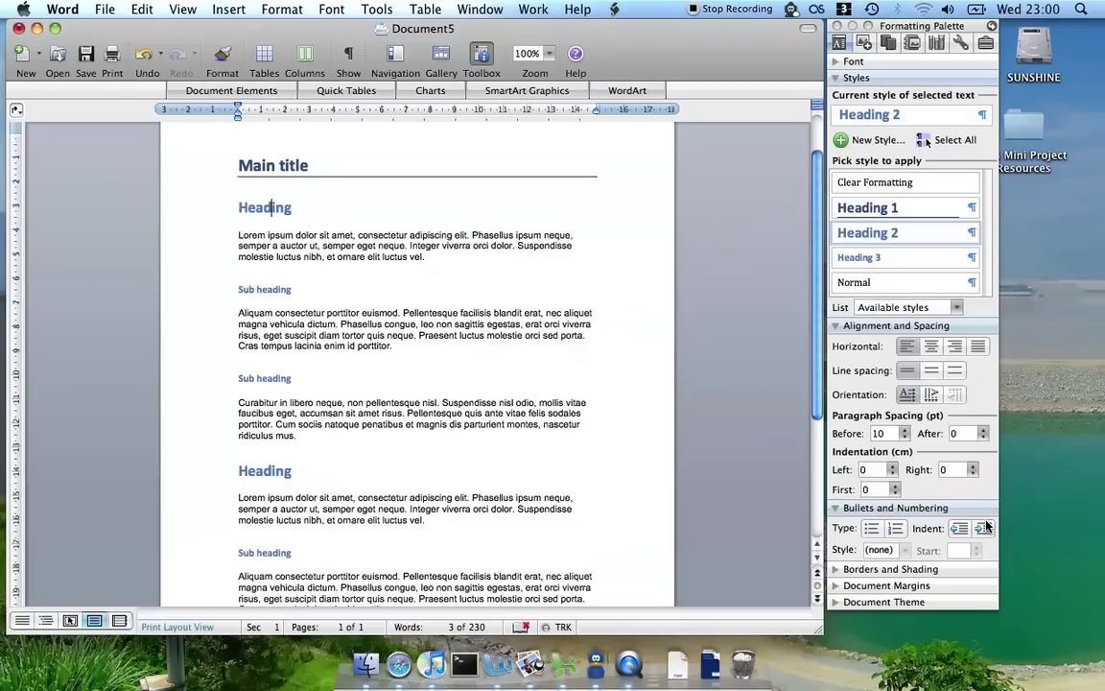
Modify the Heading 3 style to 16 pt and italic
click(973, 257)
click(942, 319)
click(890, 276)
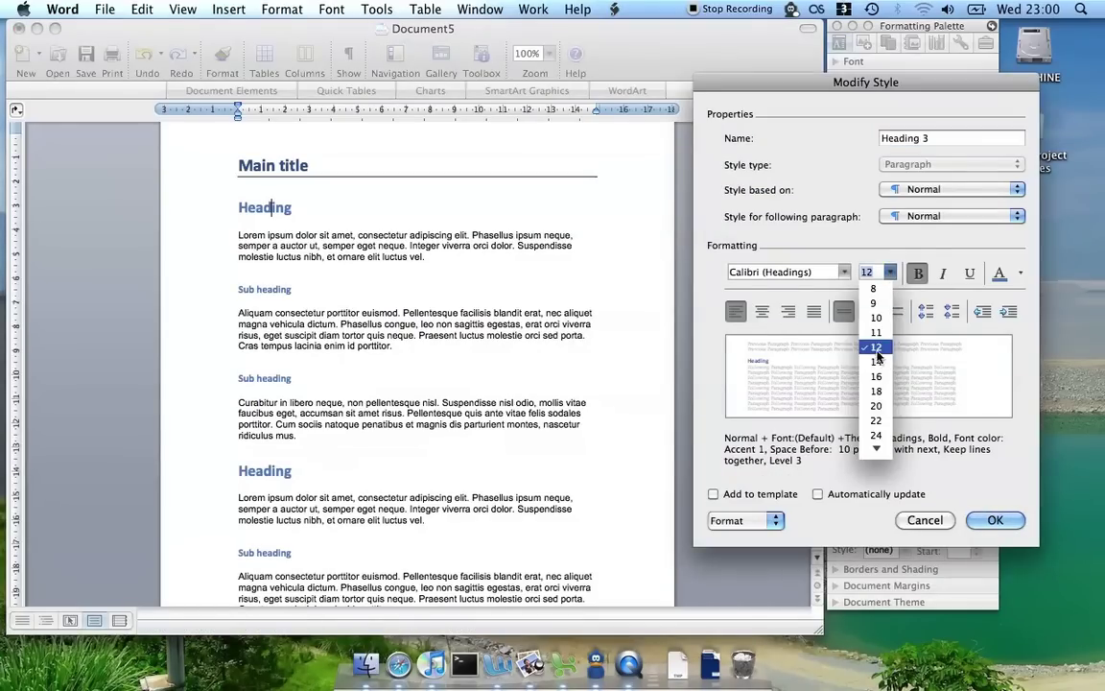
click(888, 353)
click(943, 273)
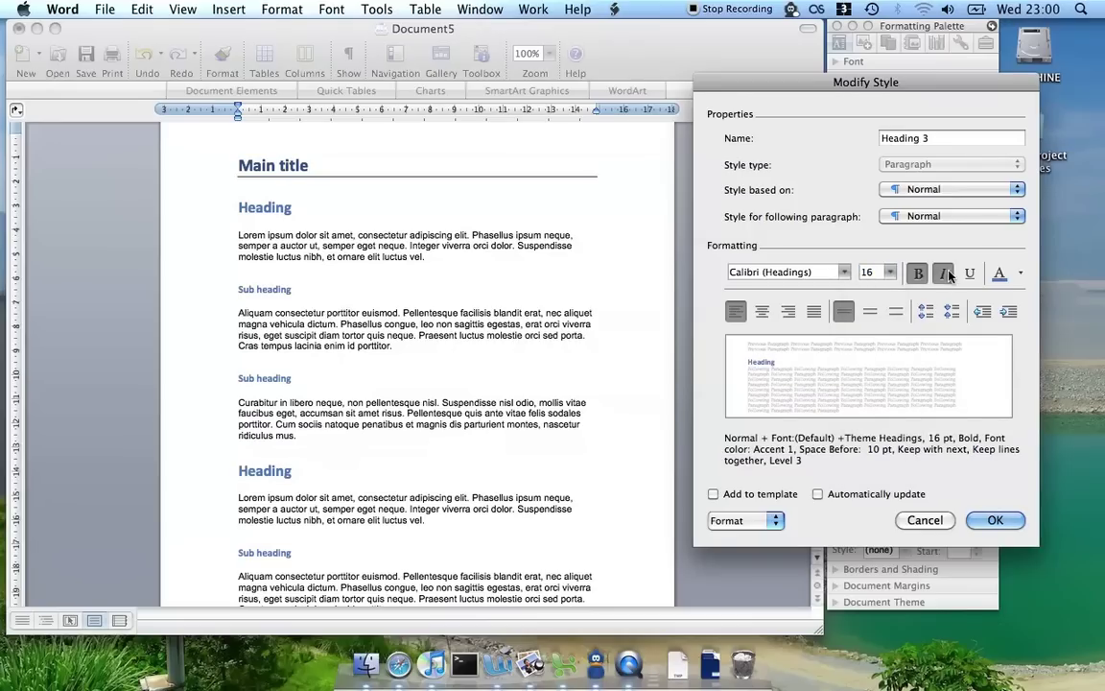
click(993, 520)
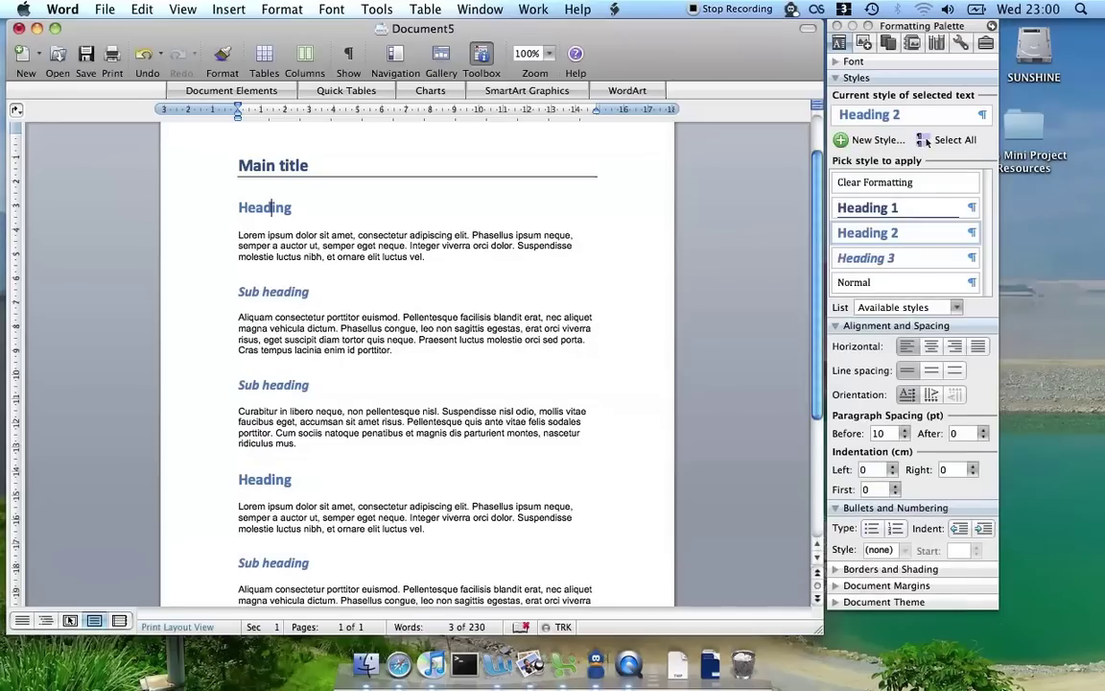
scroll(417, 365, down, 5)
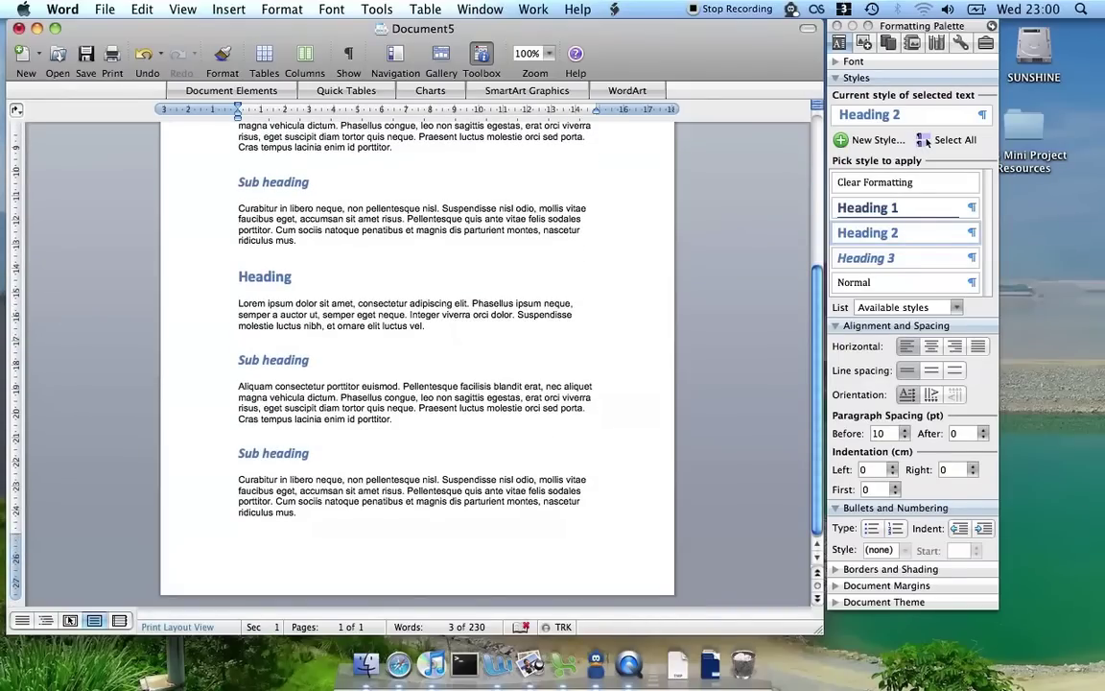
scroll(417, 364, up, 6)
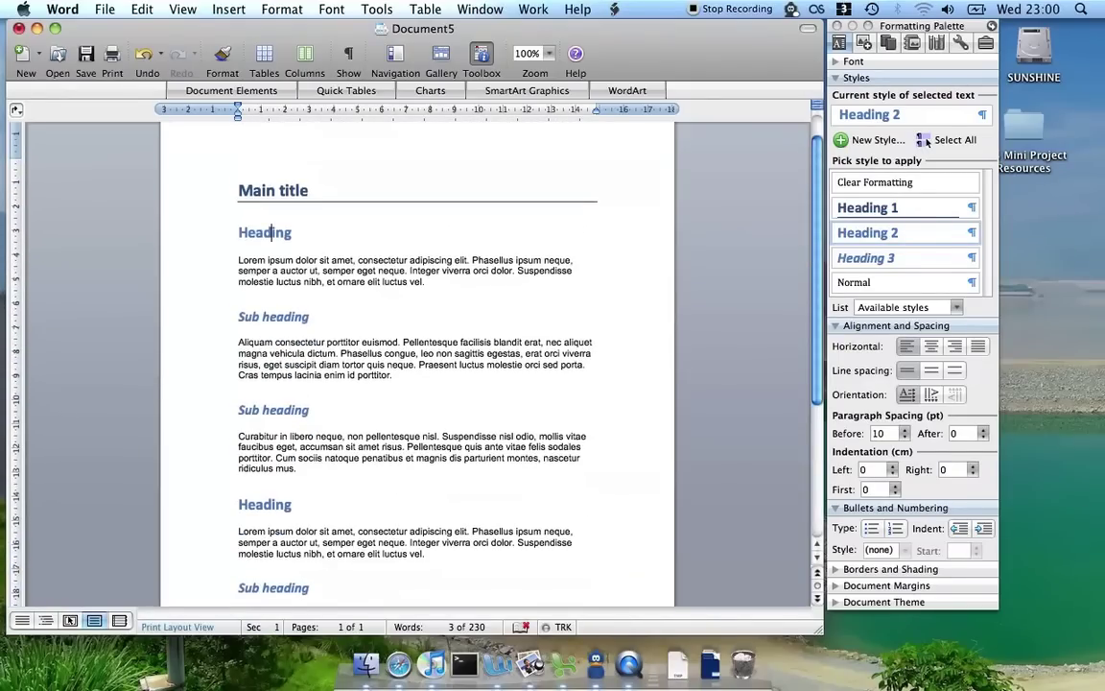
double_click(264, 232)
right_click(249, 231)
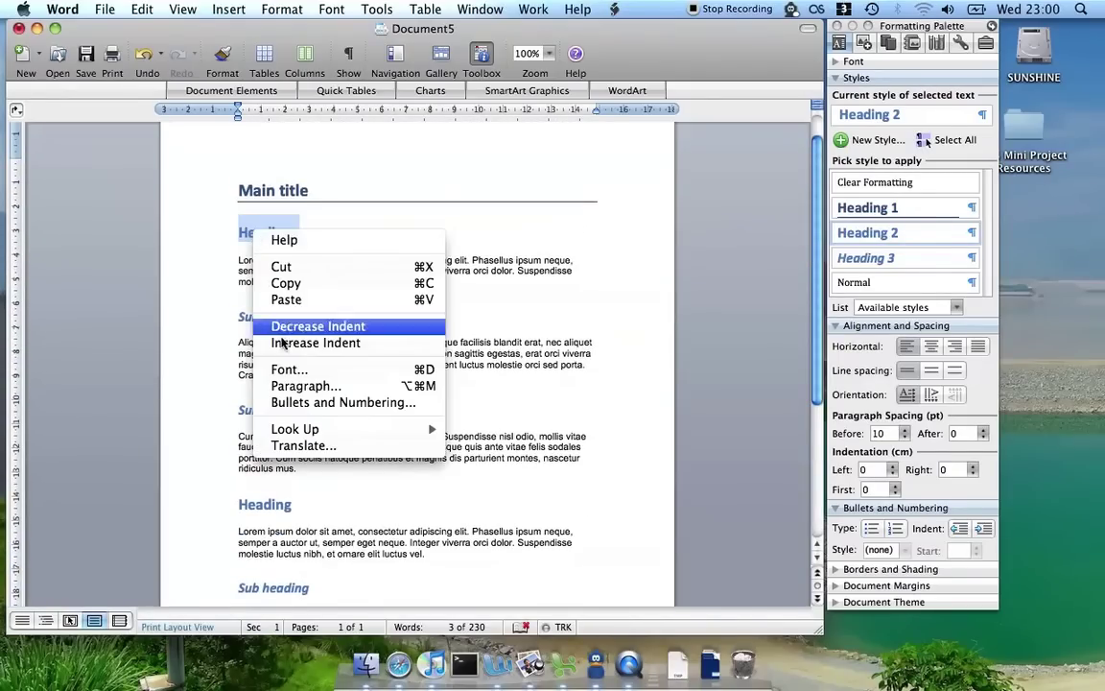
click(399, 369)
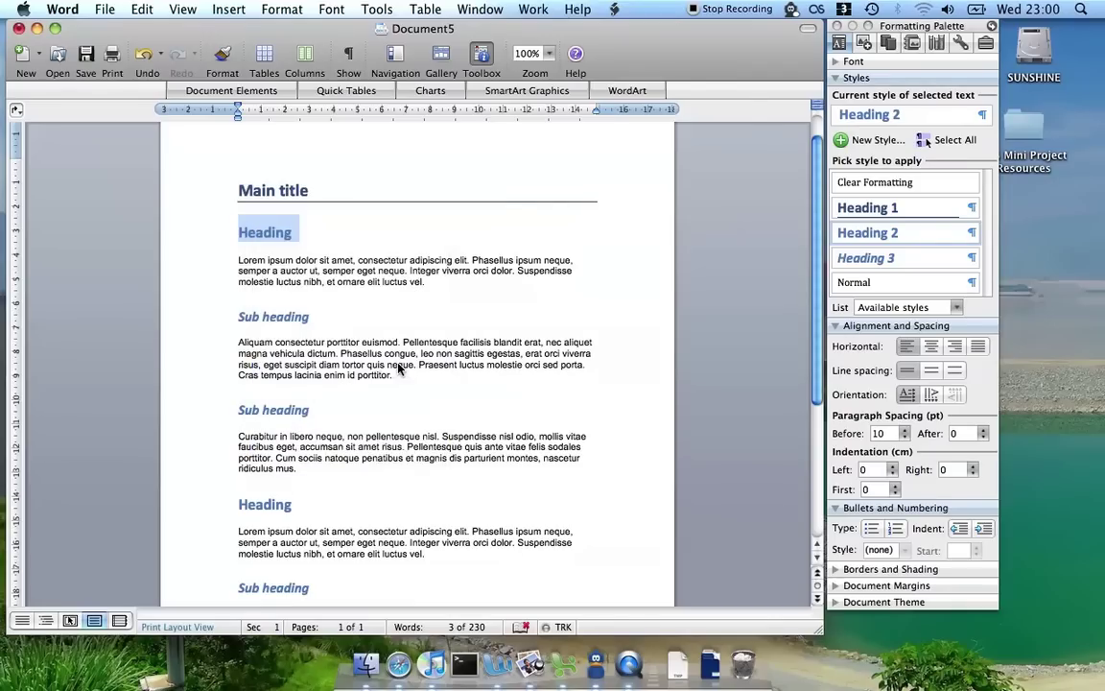
click(635, 585)
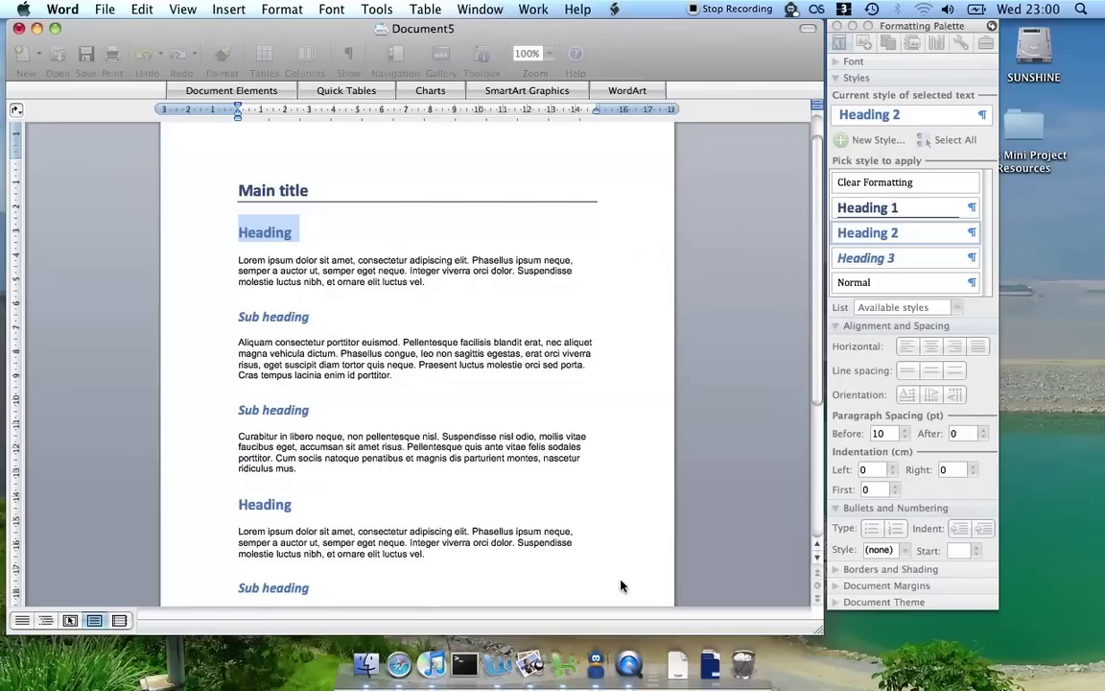
click(312, 317)
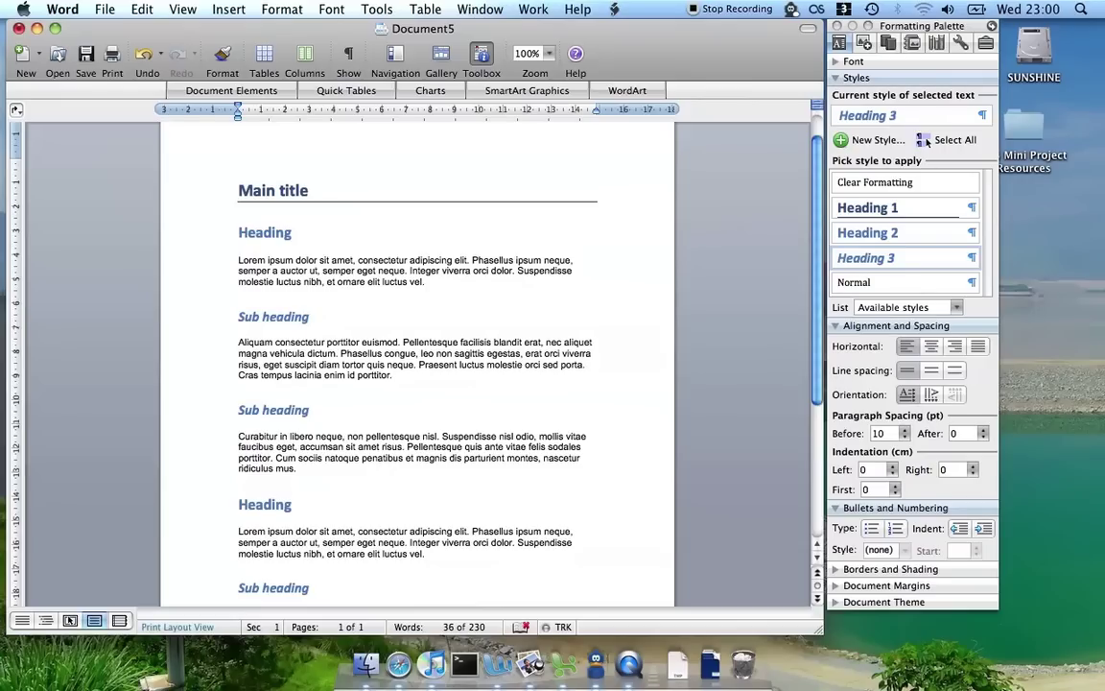
Give Heading 3 the Heading 2/Heading 3 outline numbering scheme, customizing levels 2 and 3
click(970, 256)
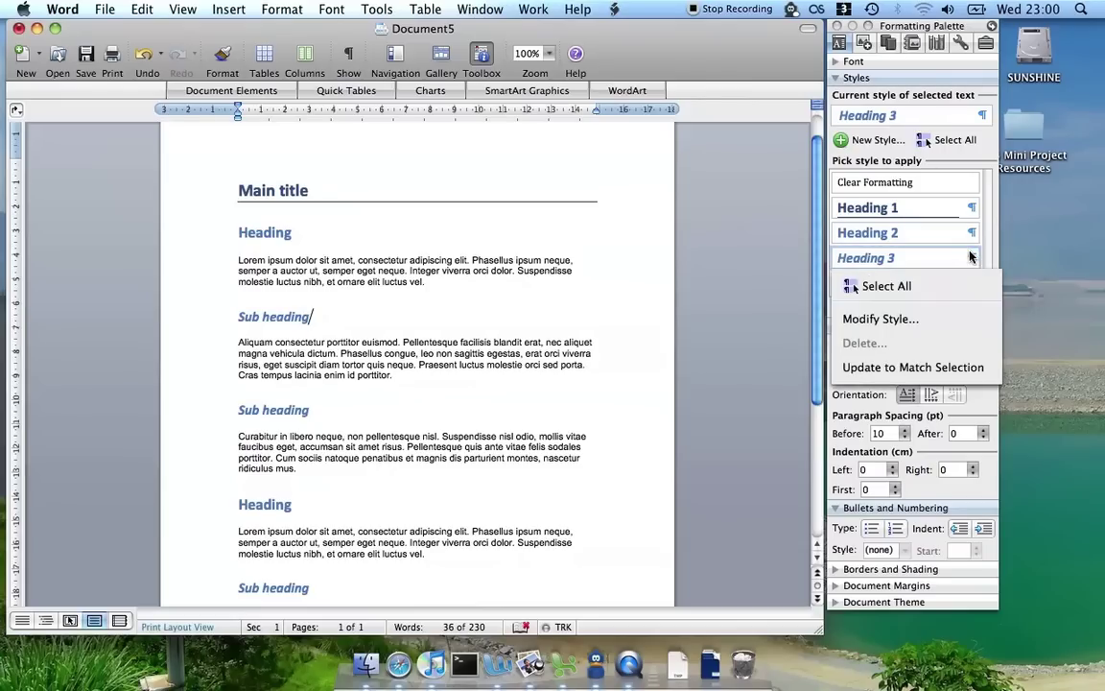
click(892, 319)
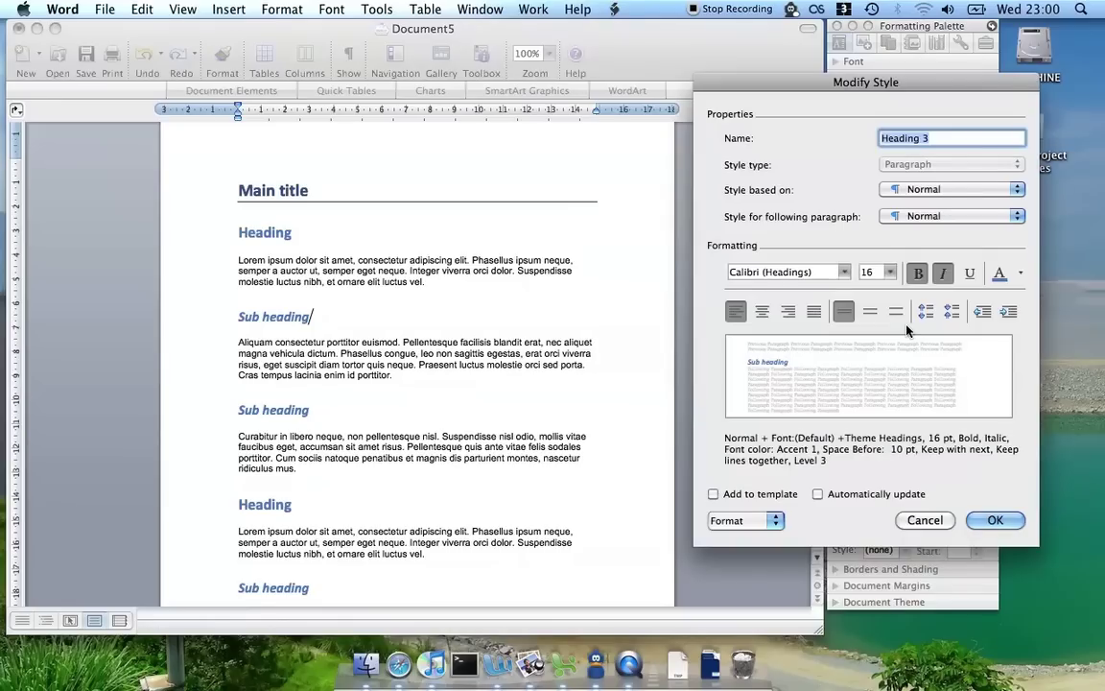
click(726, 521)
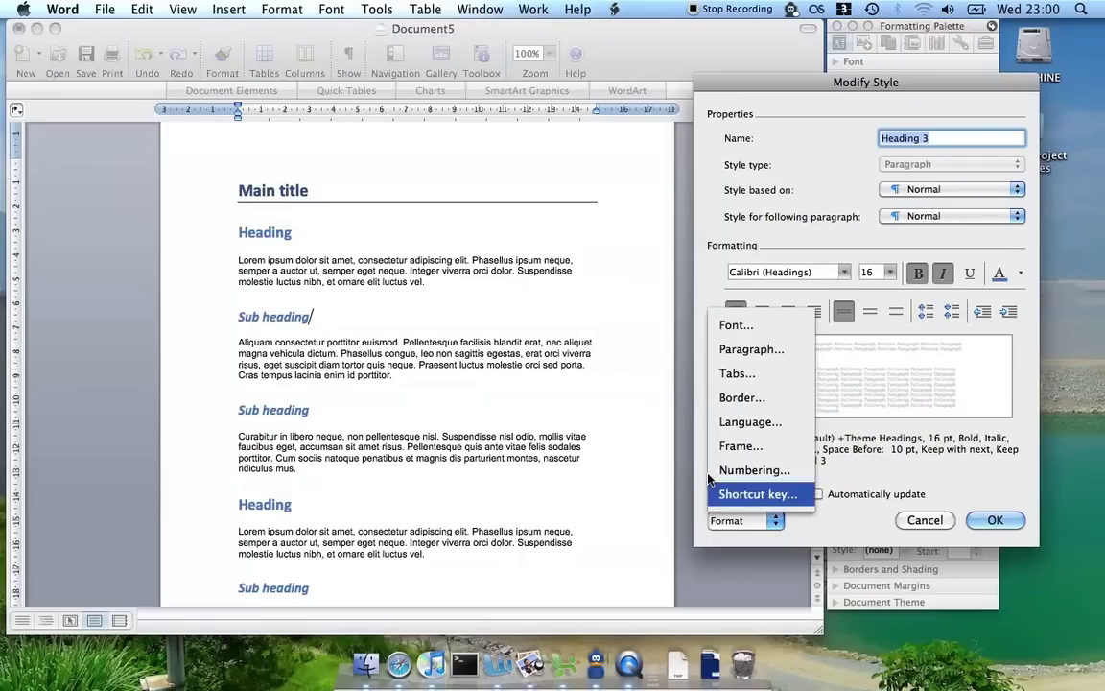
click(721, 470)
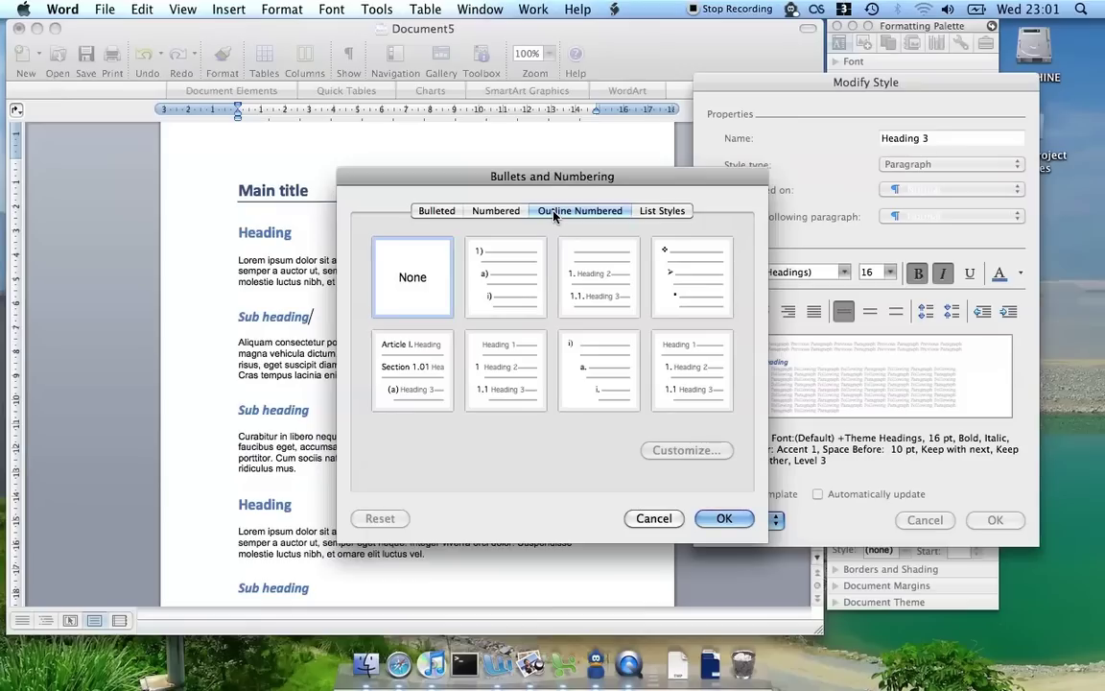
click(585, 261)
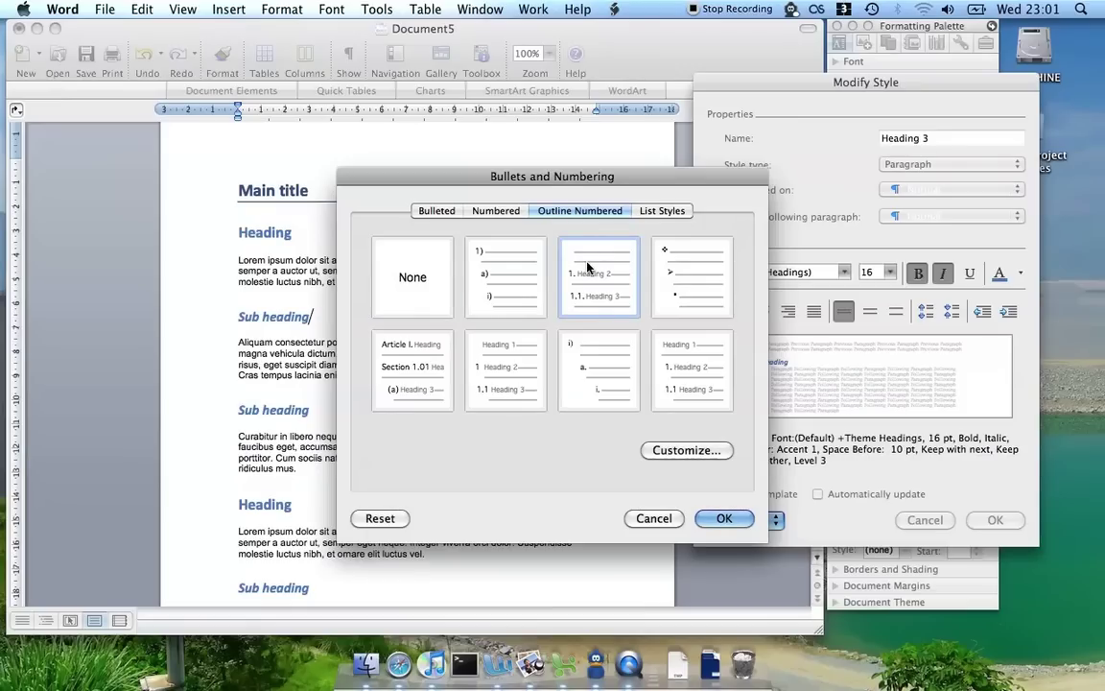
click(681, 450)
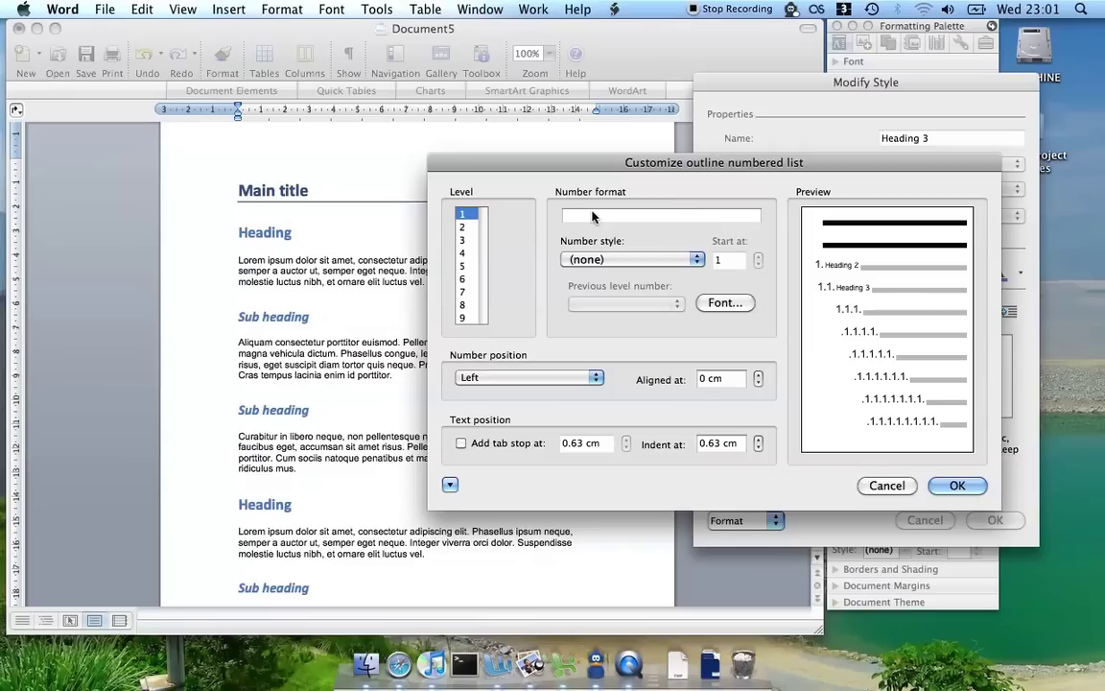
click(459, 228)
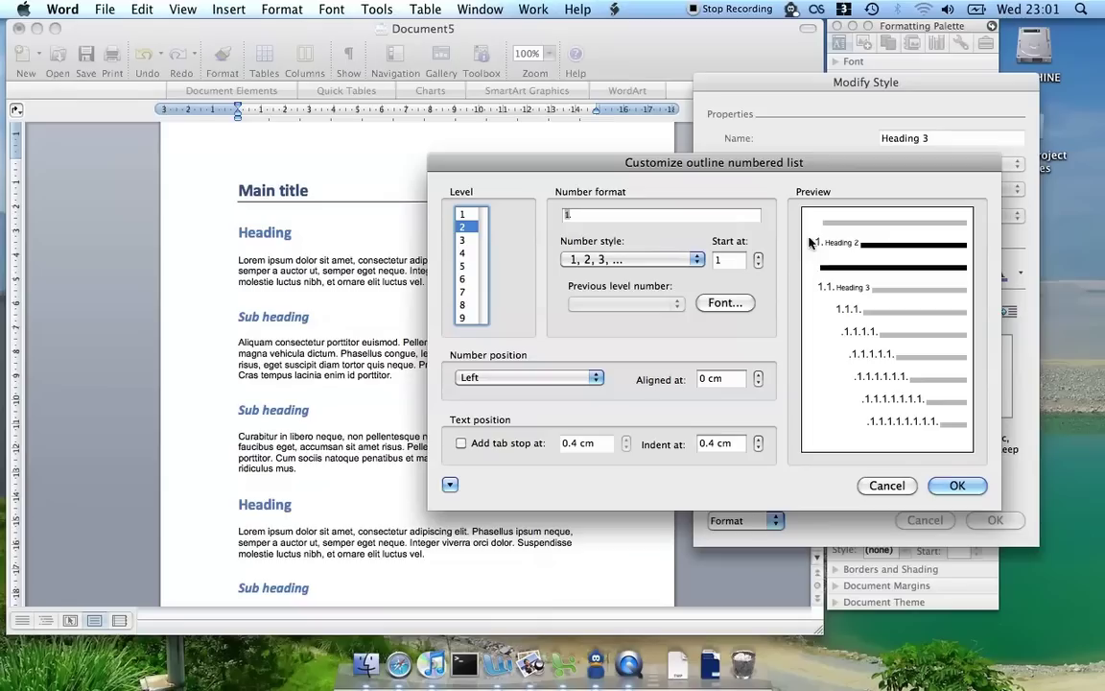
key(Down)
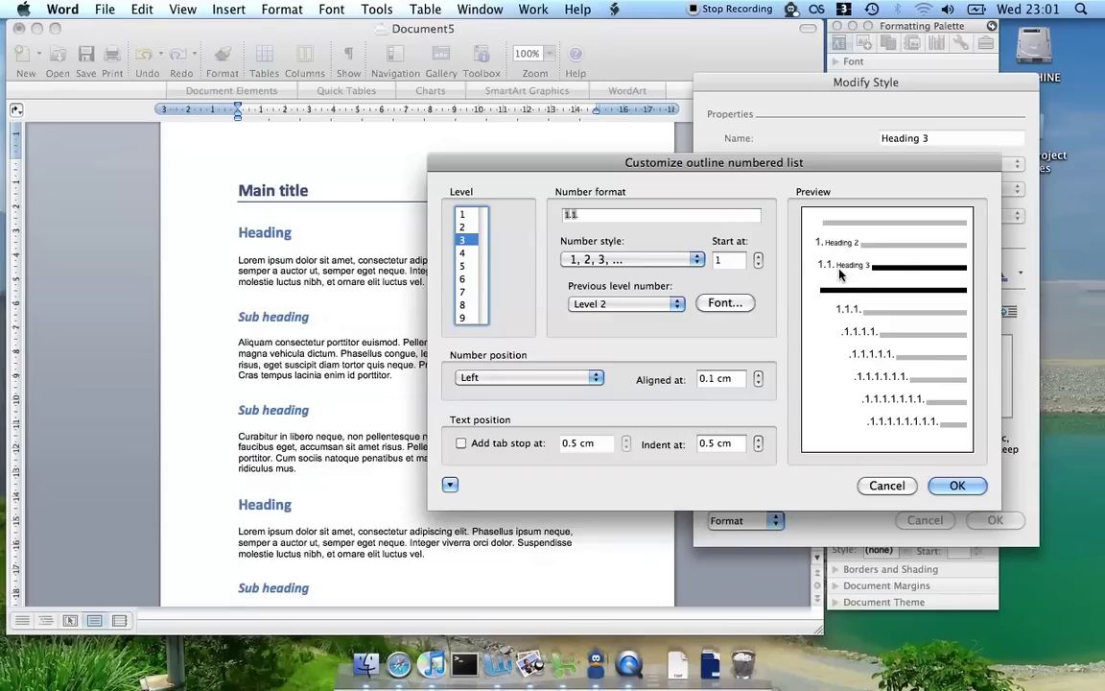
click(975, 486)
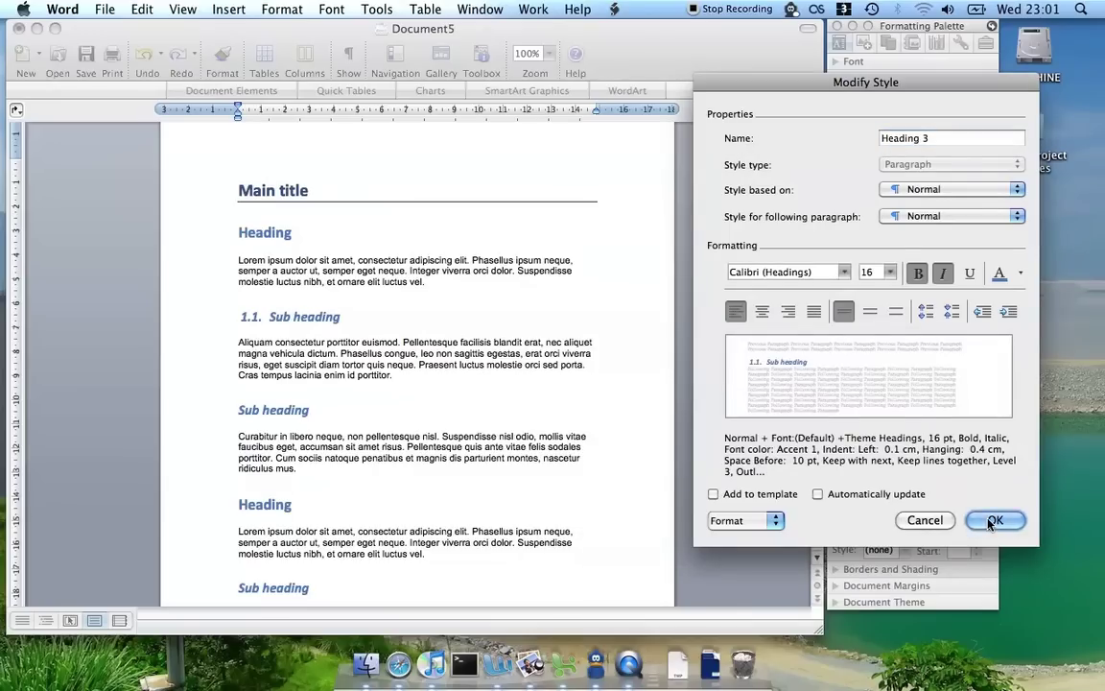
Confirm the Heading 3 numbering and check headings read 1., 1.1., 1.2., 2., 2.1., 2.2
click(994, 520)
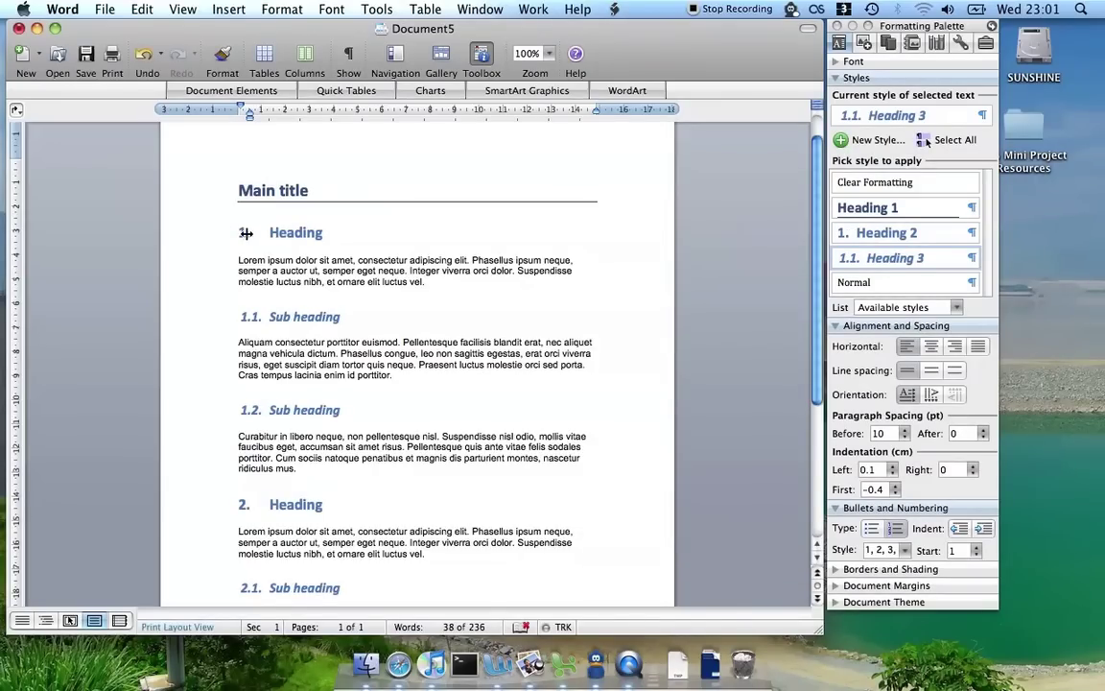
scroll(257, 357, down, 2)
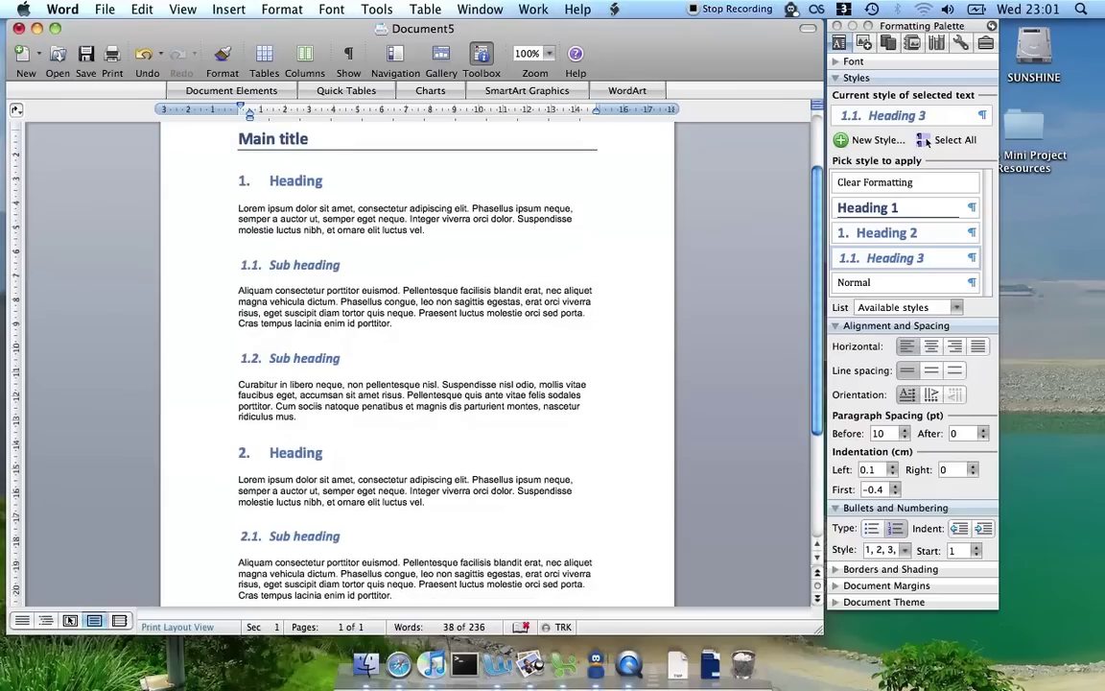
scroll(257, 357, down, 3)
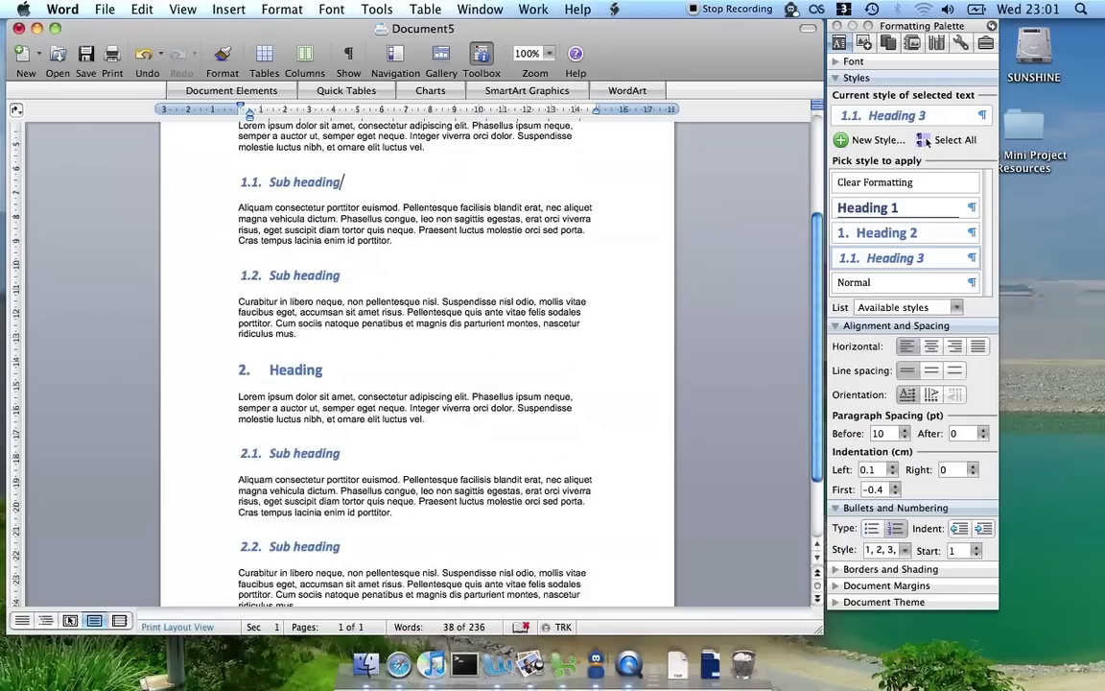
scroll(234, 338, down, 3)
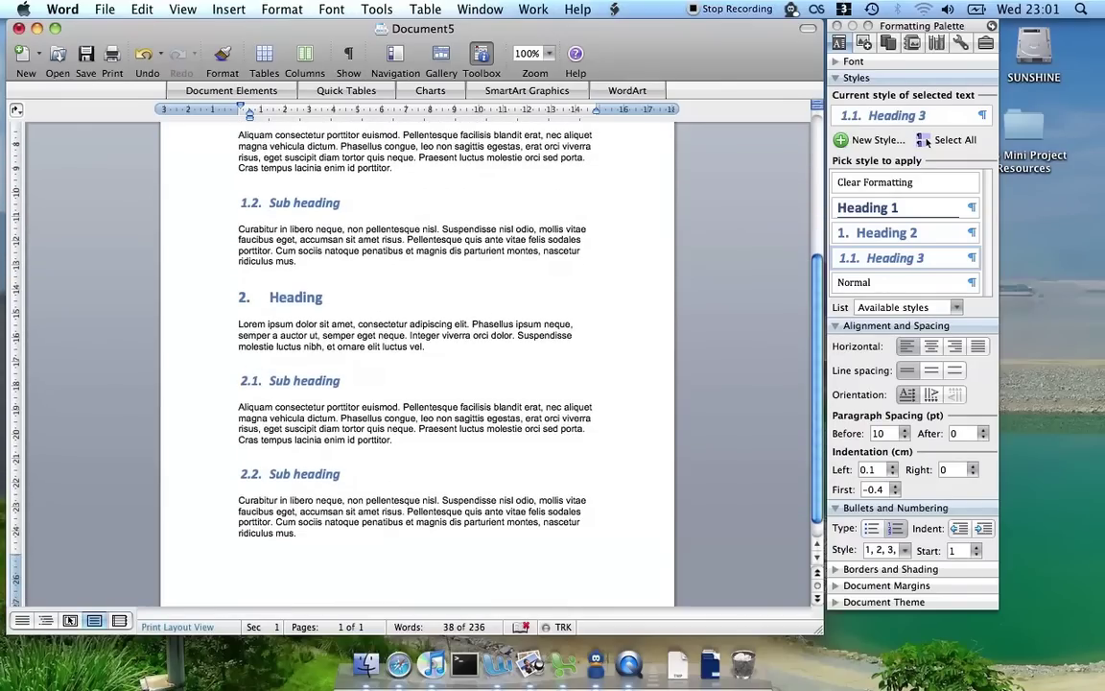
scroll(417, 364, up, 8)
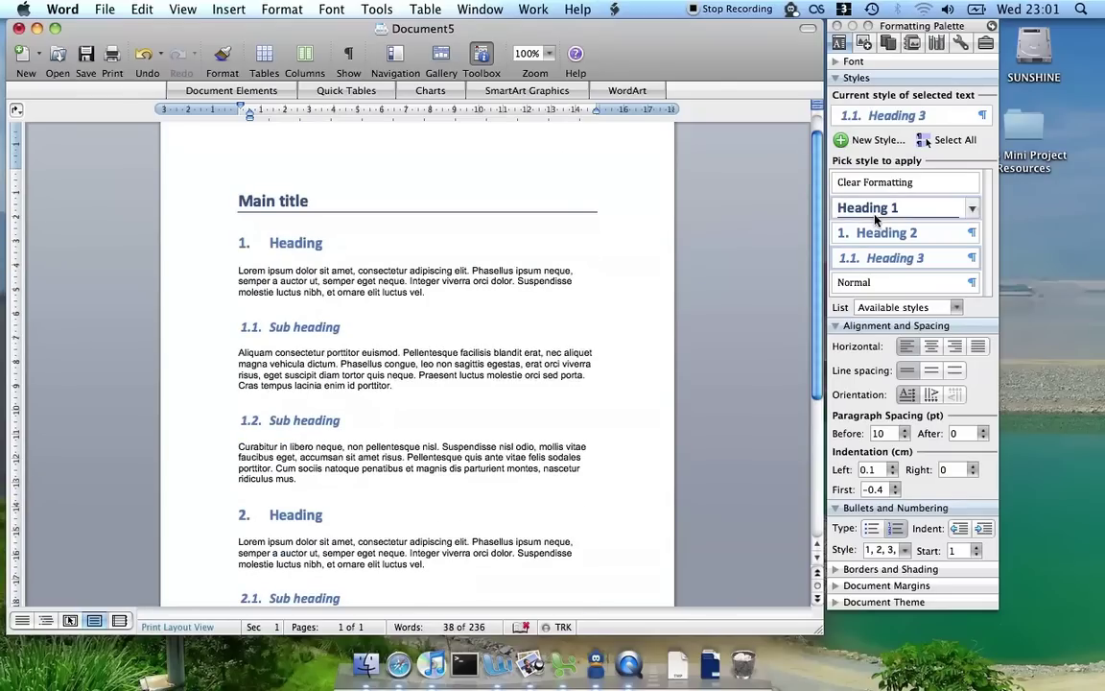
Set the Heading 2 style to be based on (no style)
click(968, 232)
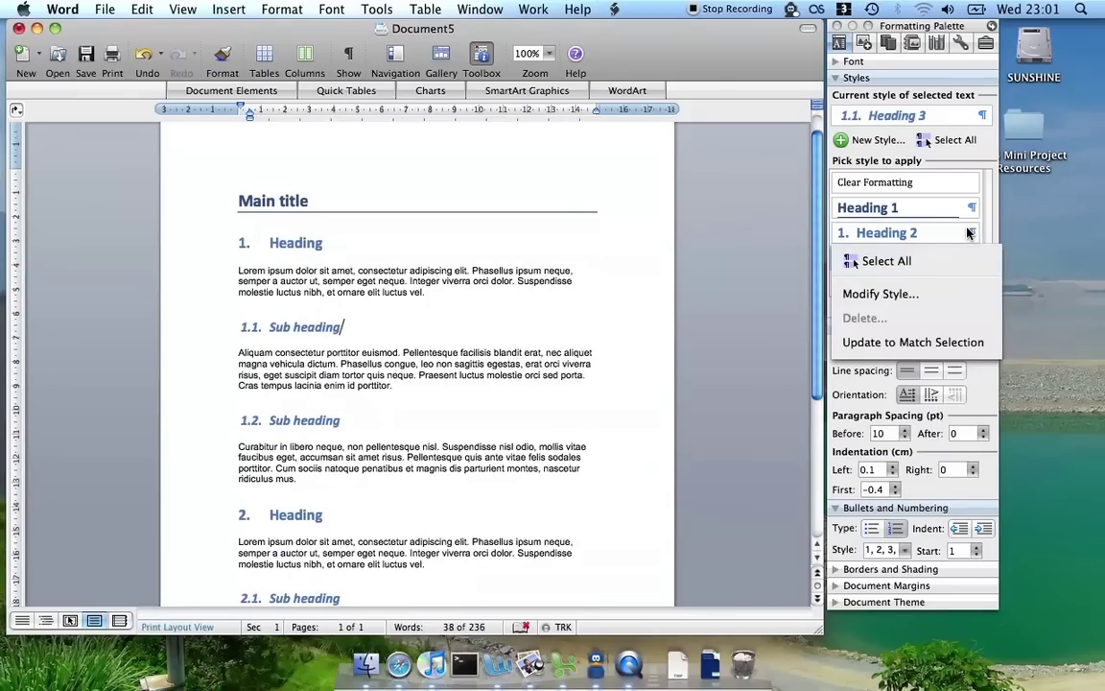
click(912, 293)
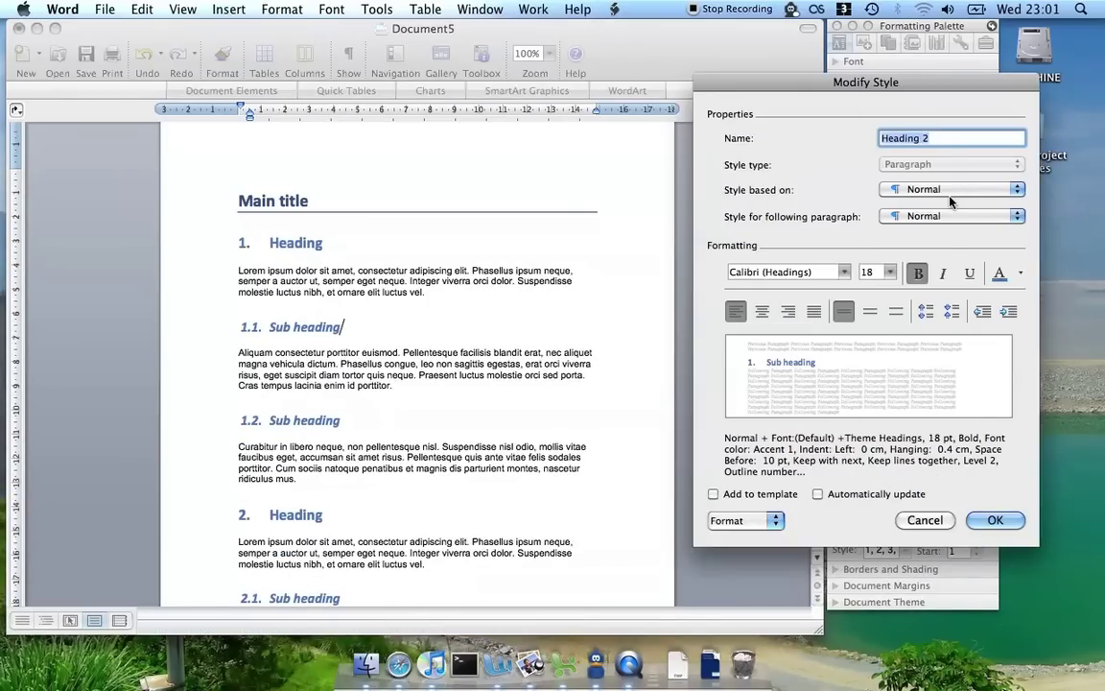
click(950, 197)
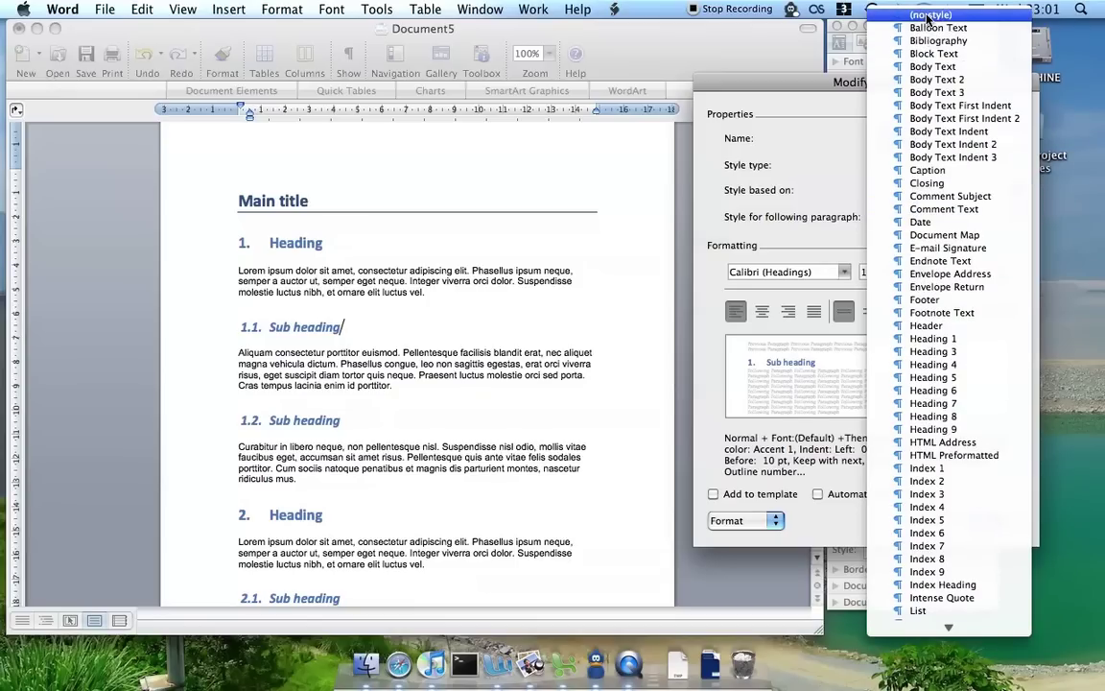
click(927, 15)
click(988, 520)
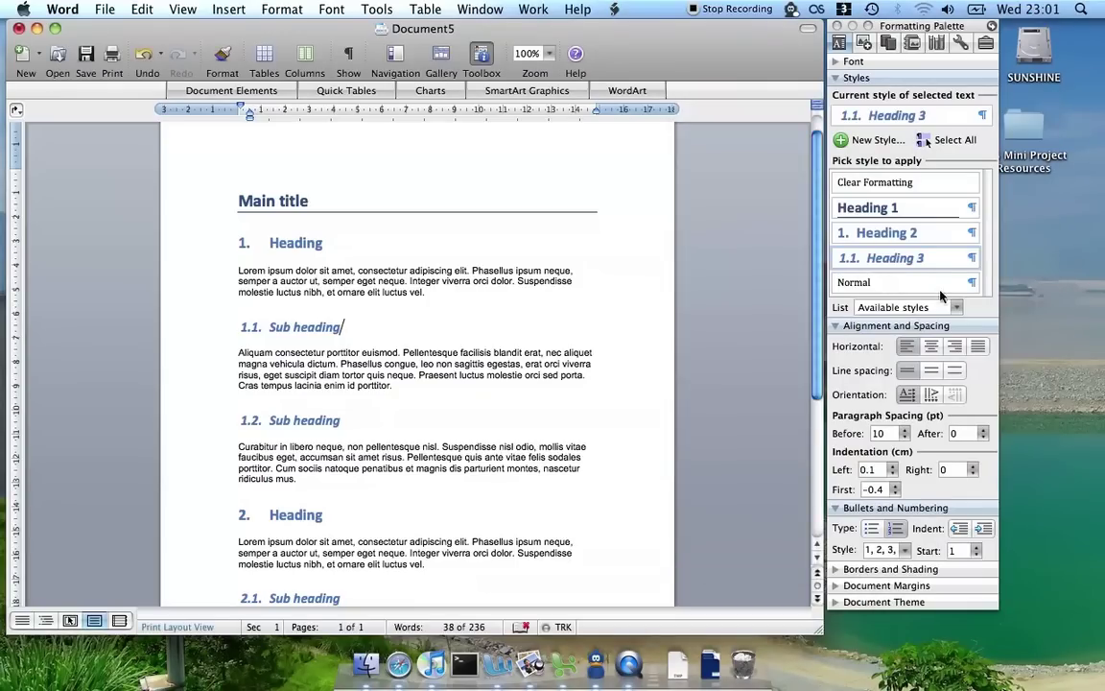
Set the Heading 3 style to be based on (no style)
click(974, 260)
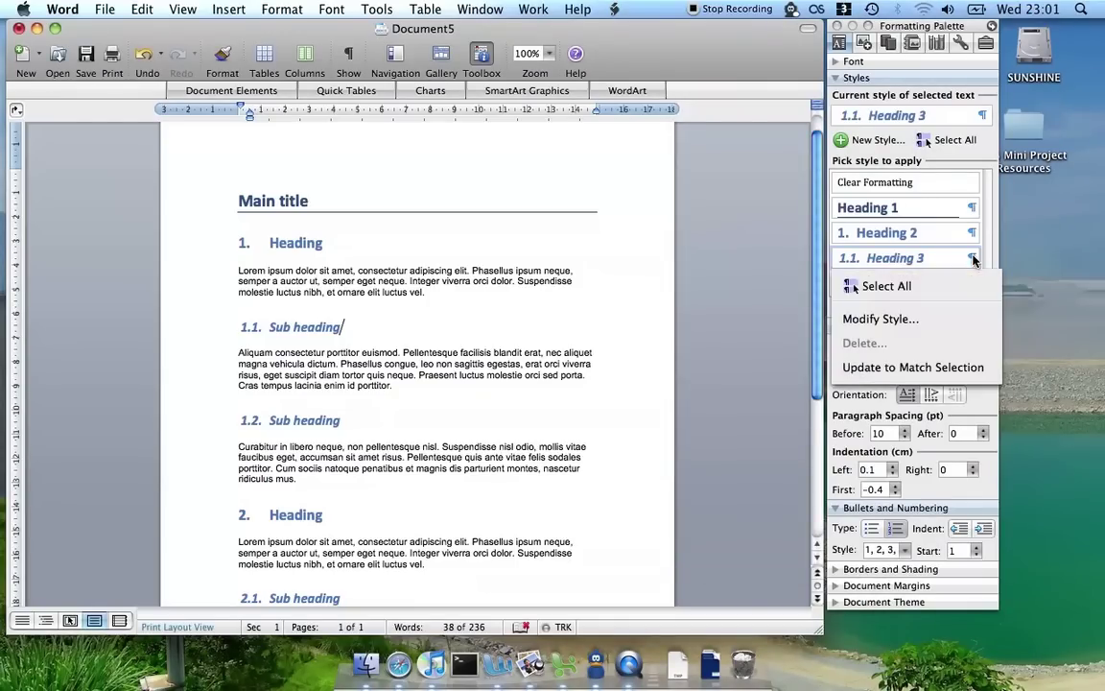
click(929, 318)
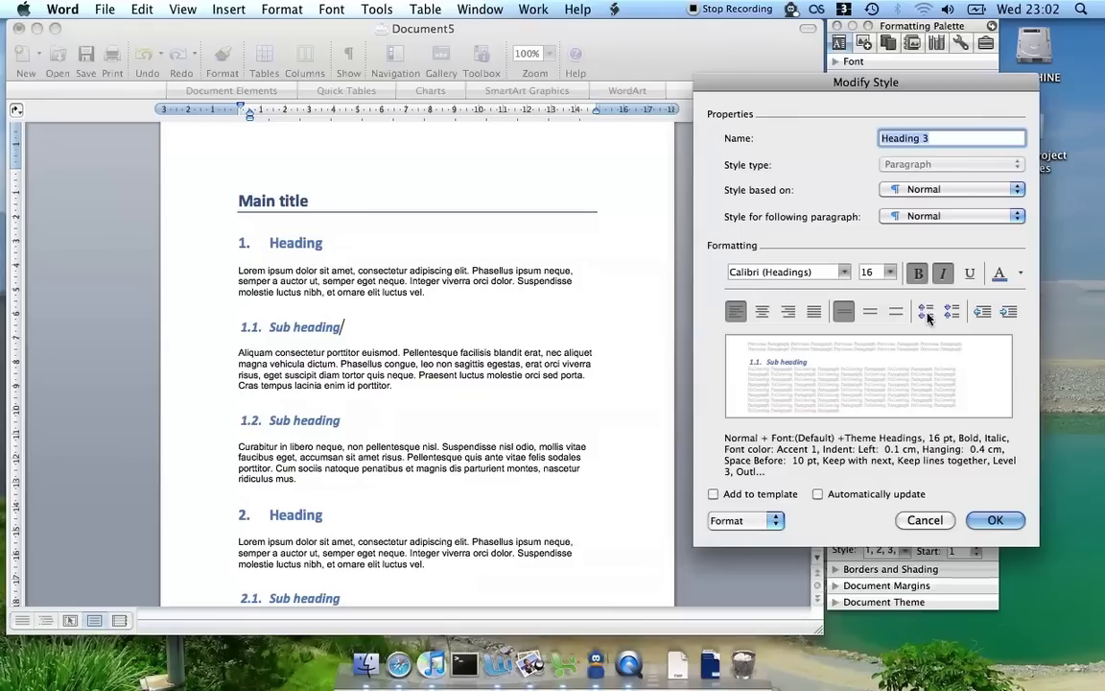
click(958, 195)
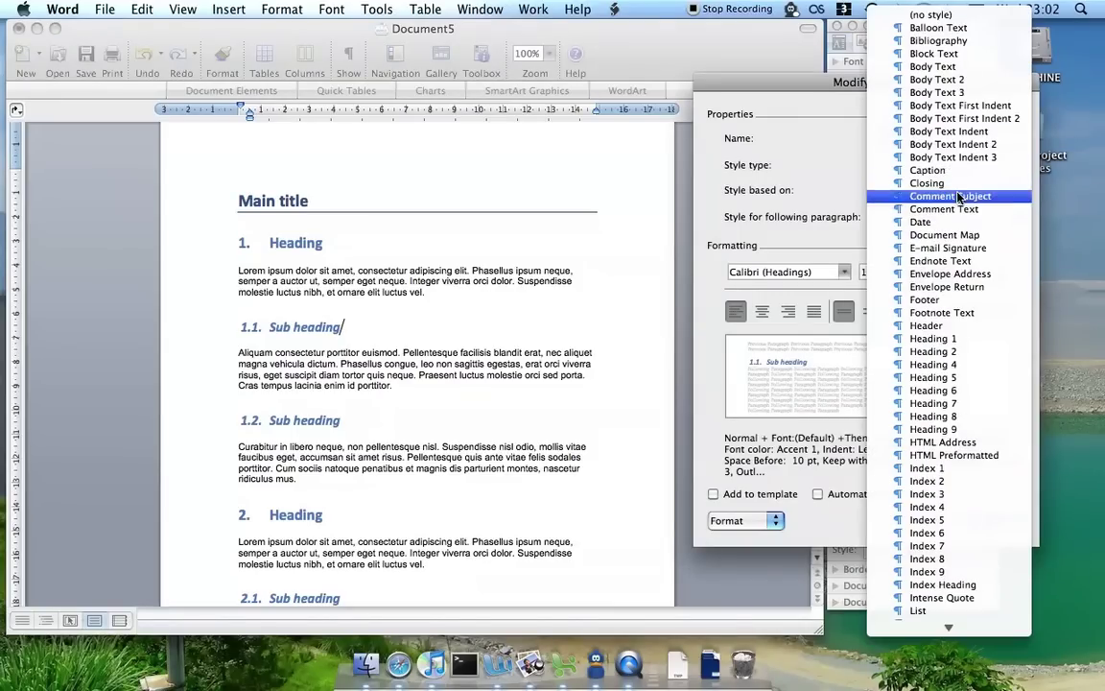
click(936, 14)
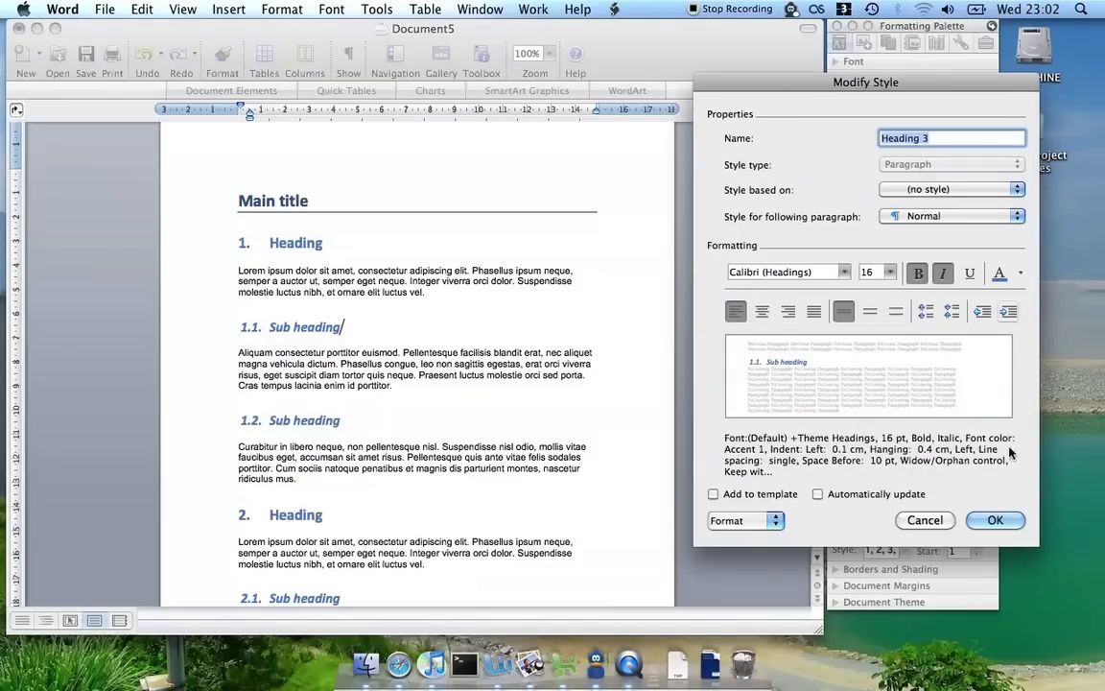
click(994, 521)
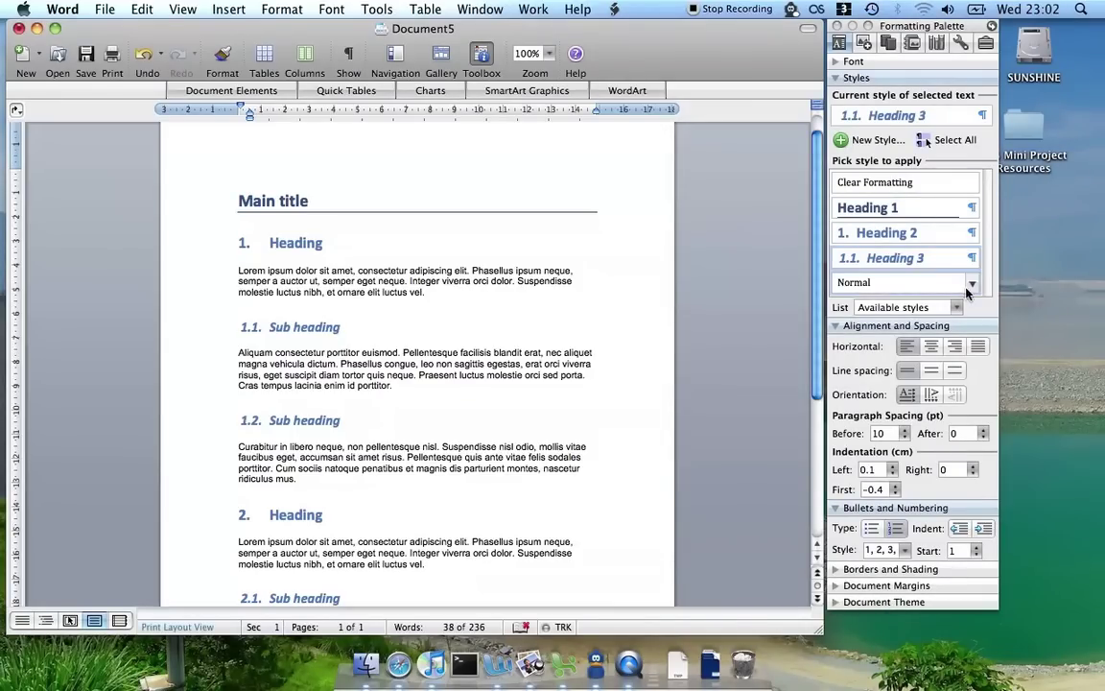
Give the Normal style a 0.4 cm left indent
click(973, 286)
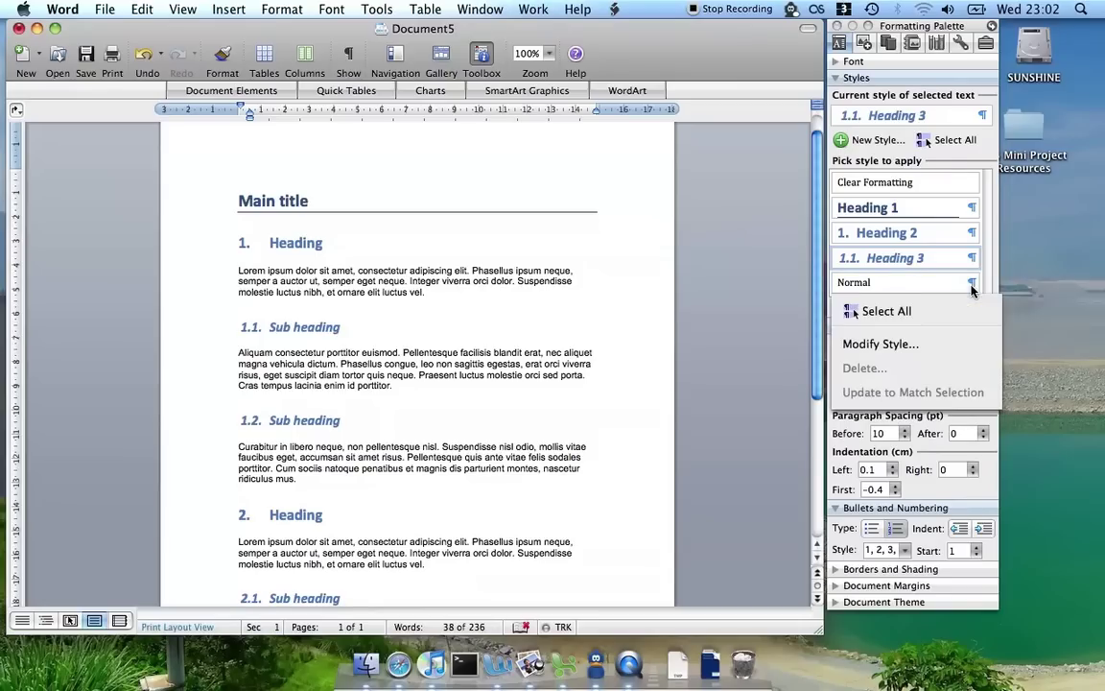
click(924, 348)
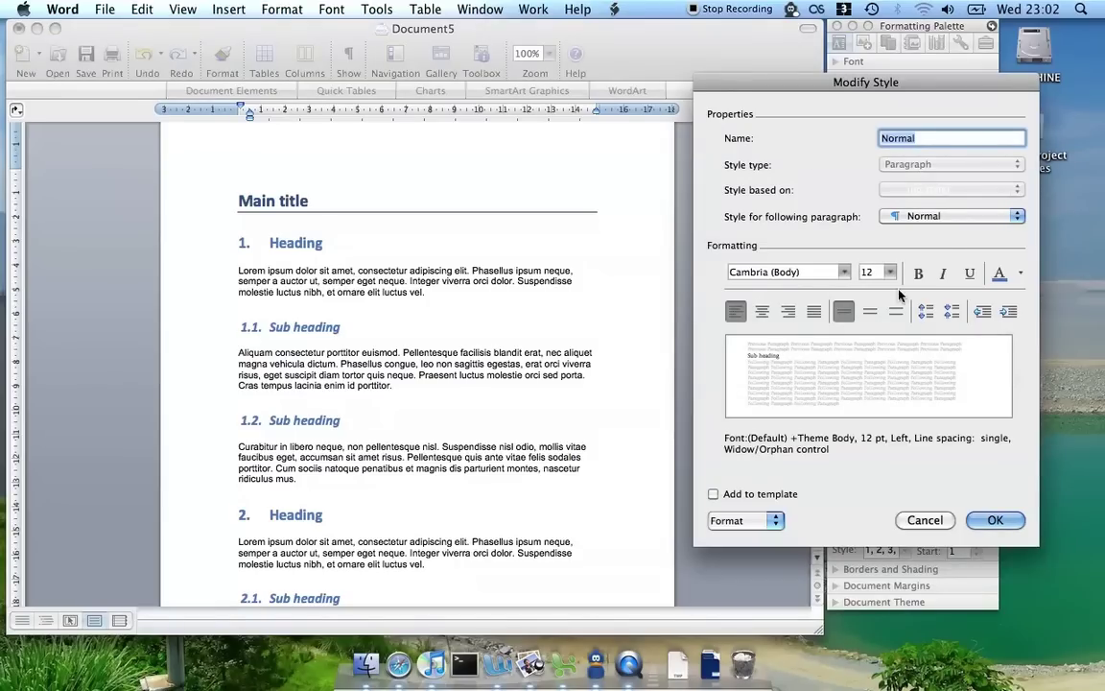
click(724, 521)
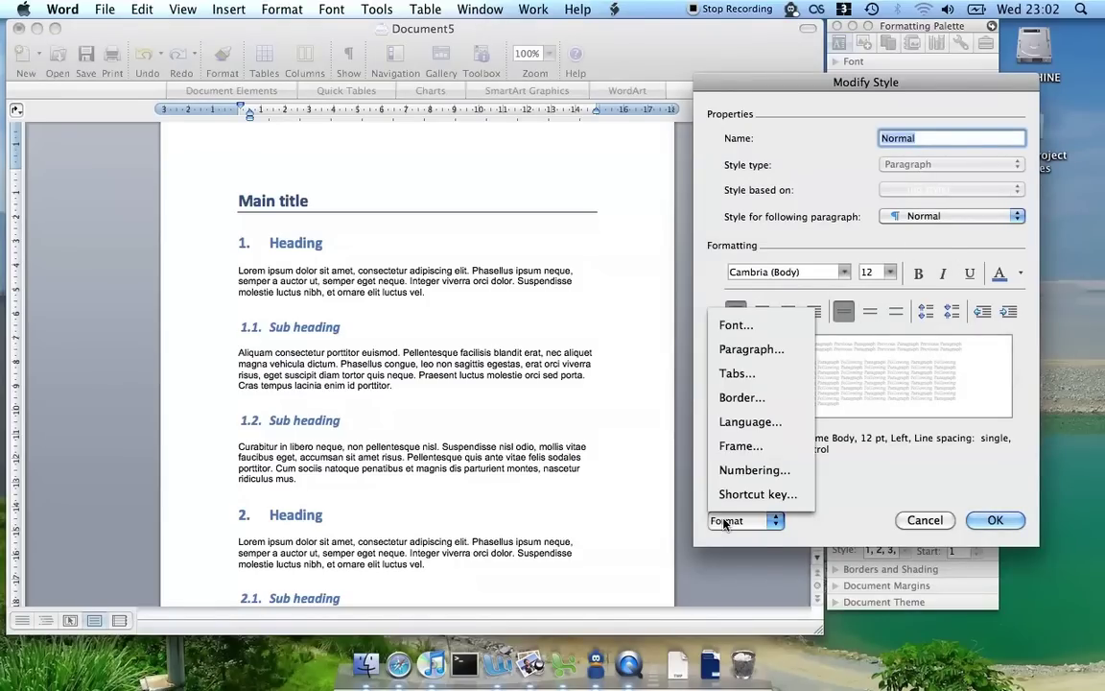
click(743, 349)
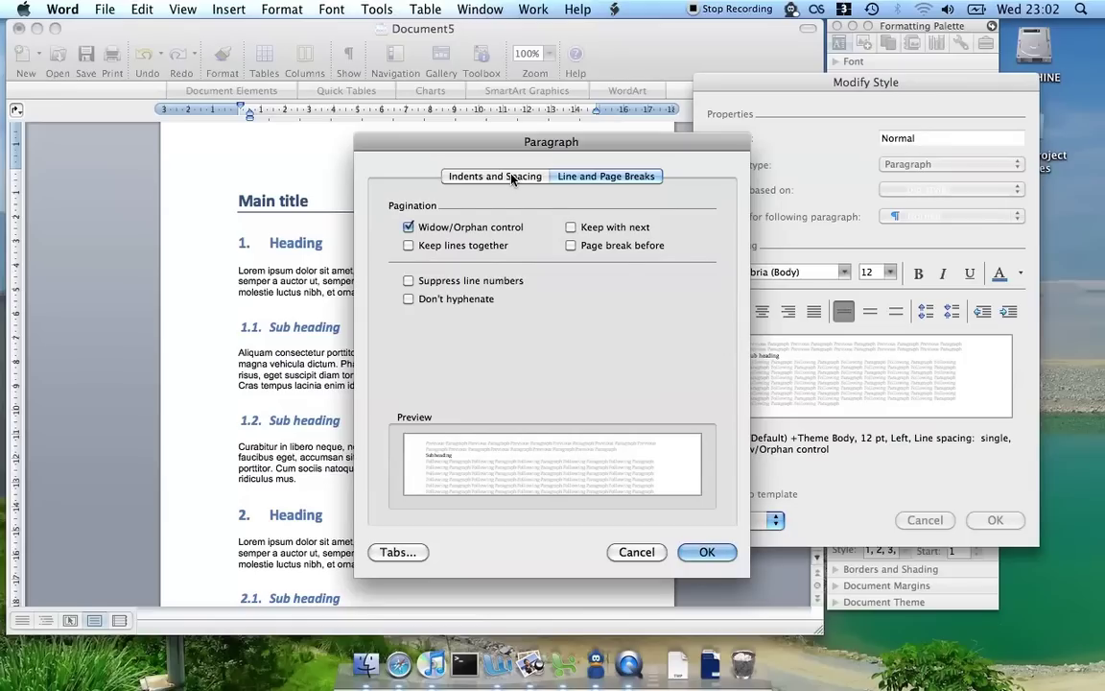
click(495, 176)
click(502, 250)
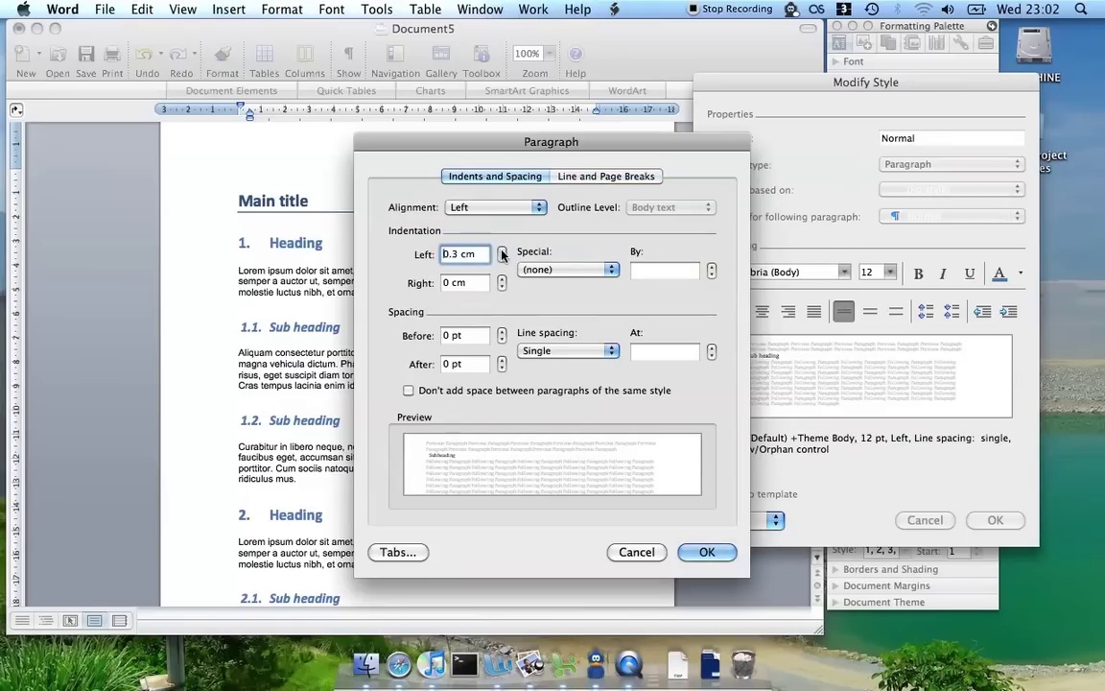
click(502, 251)
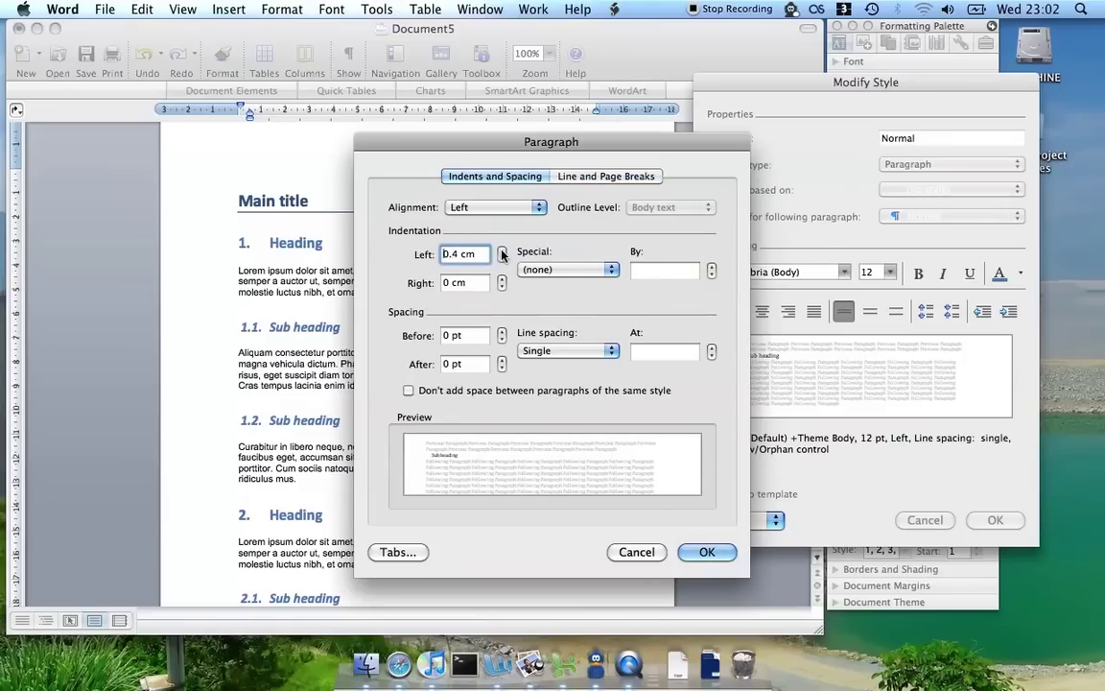
click(704, 552)
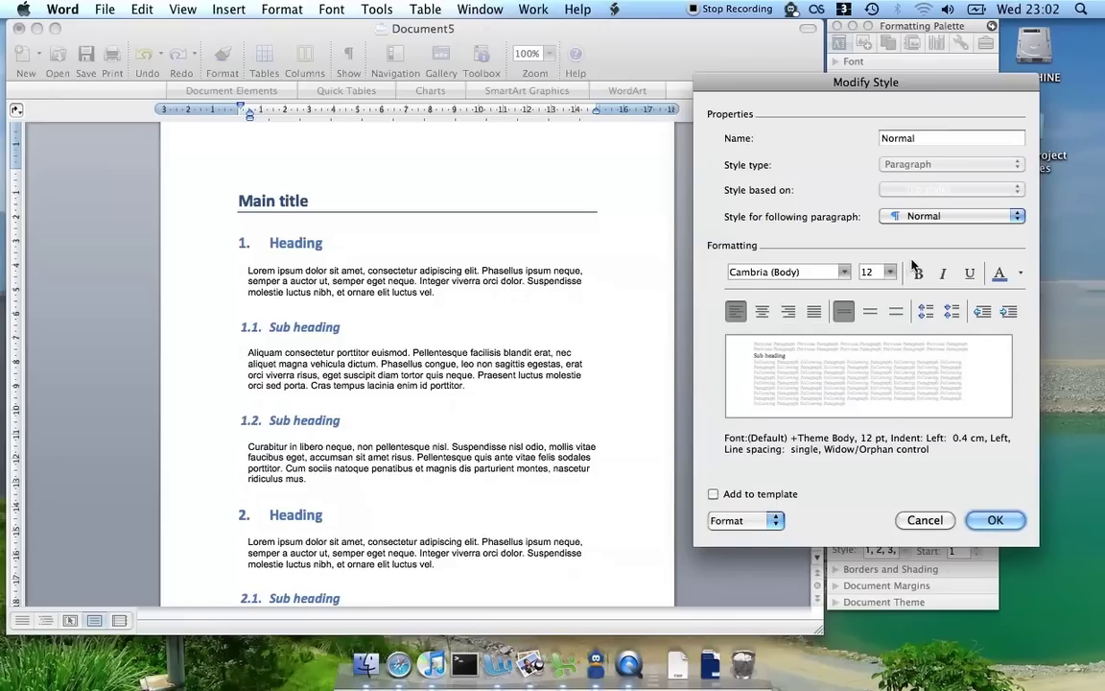
Set the Normal style's line spacing to 1.5 lines and save the style
click(747, 520)
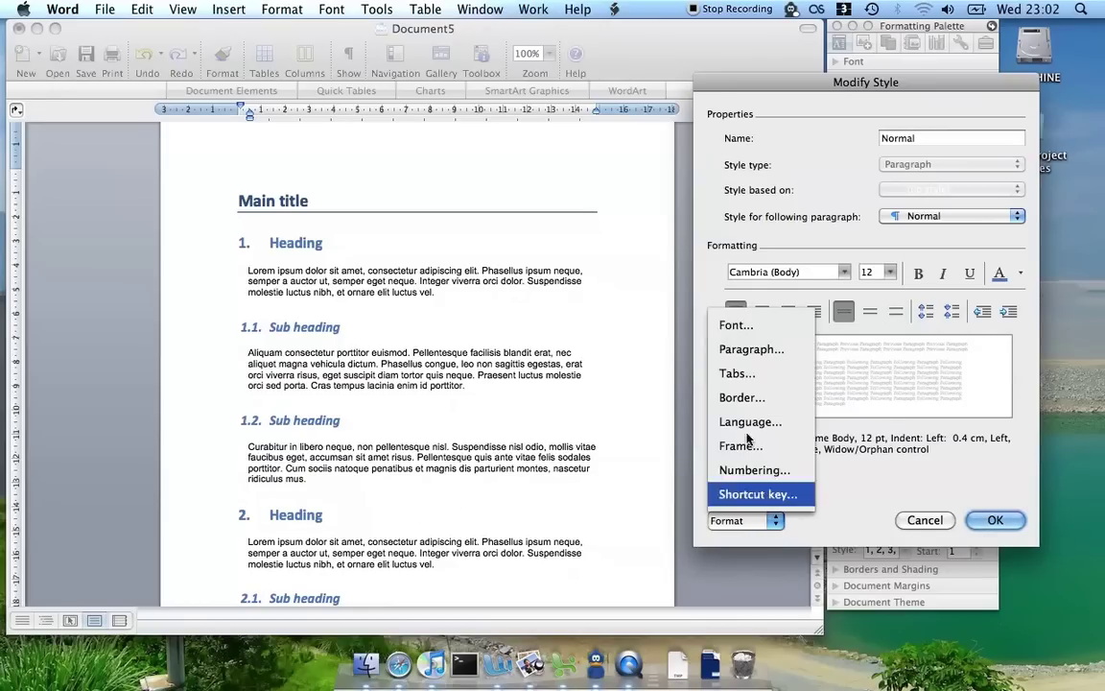
click(727, 351)
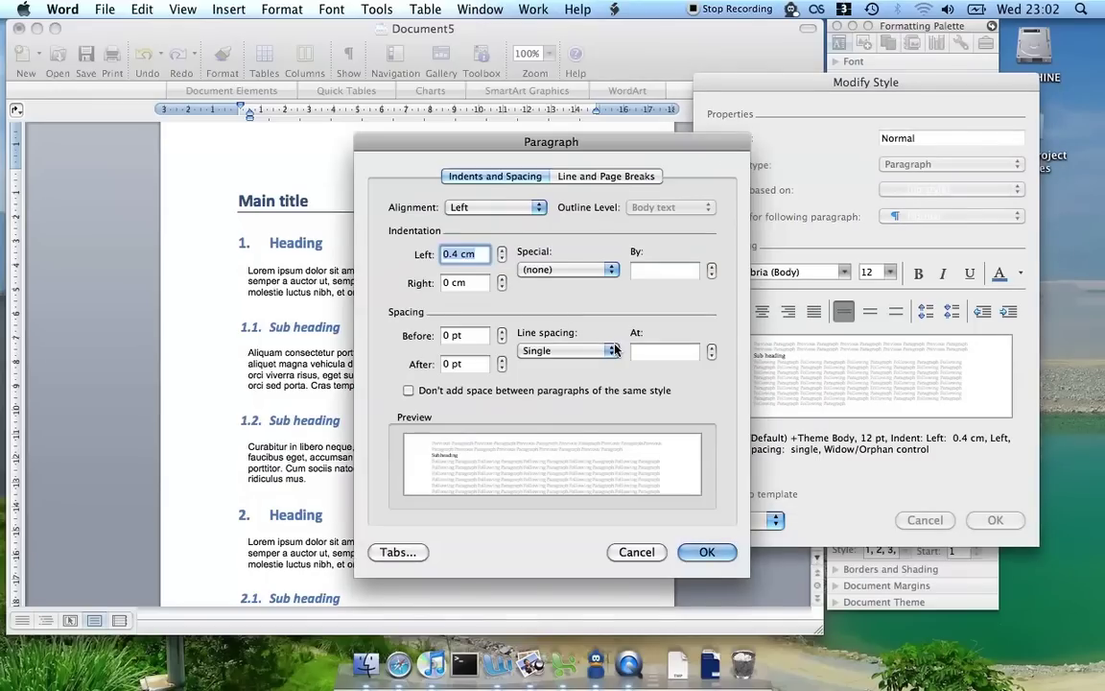
click(556, 350)
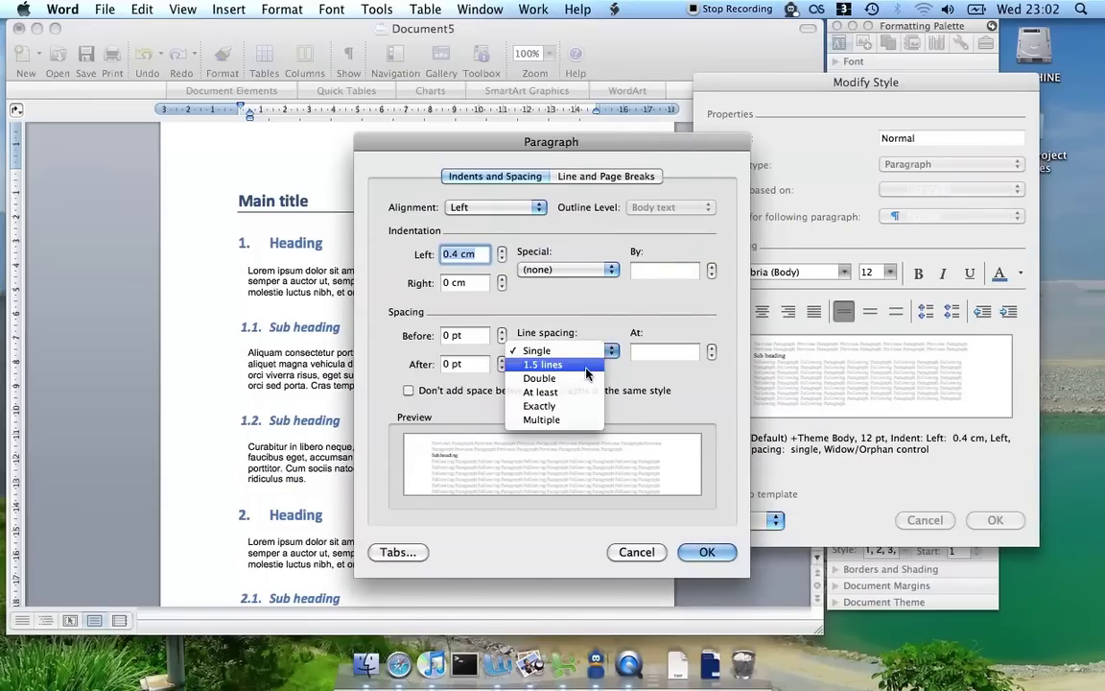
click(586, 369)
click(706, 552)
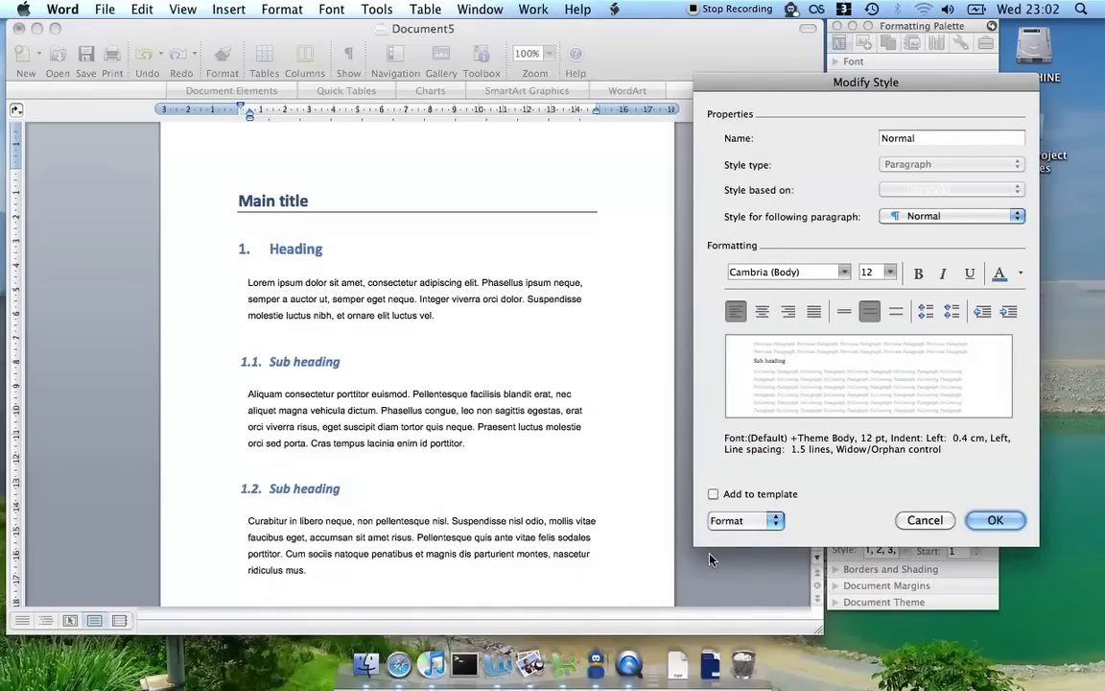
click(988, 520)
scroll(442, 312, down, 5)
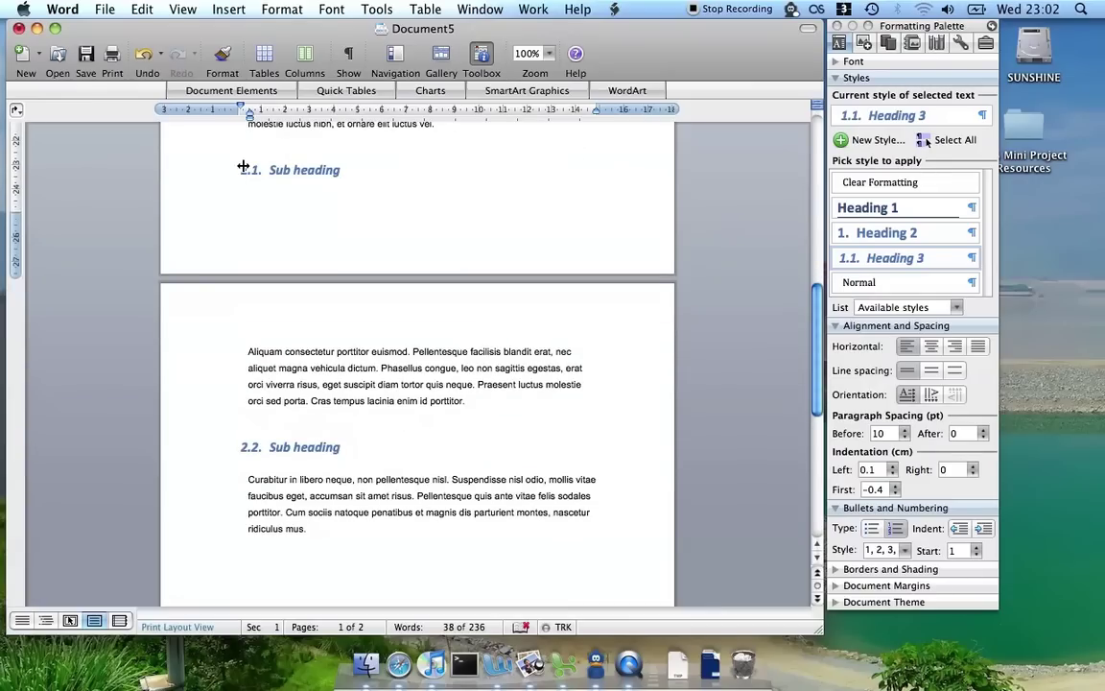
click(233, 176)
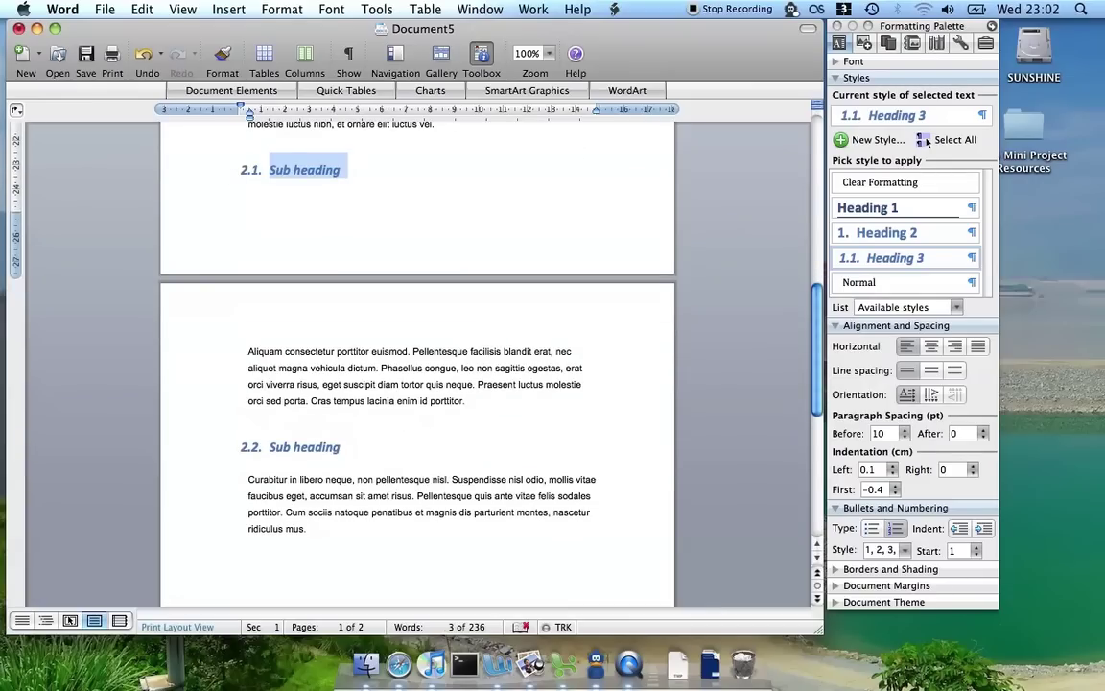
key(Up)
scroll(289, 238, up, 8)
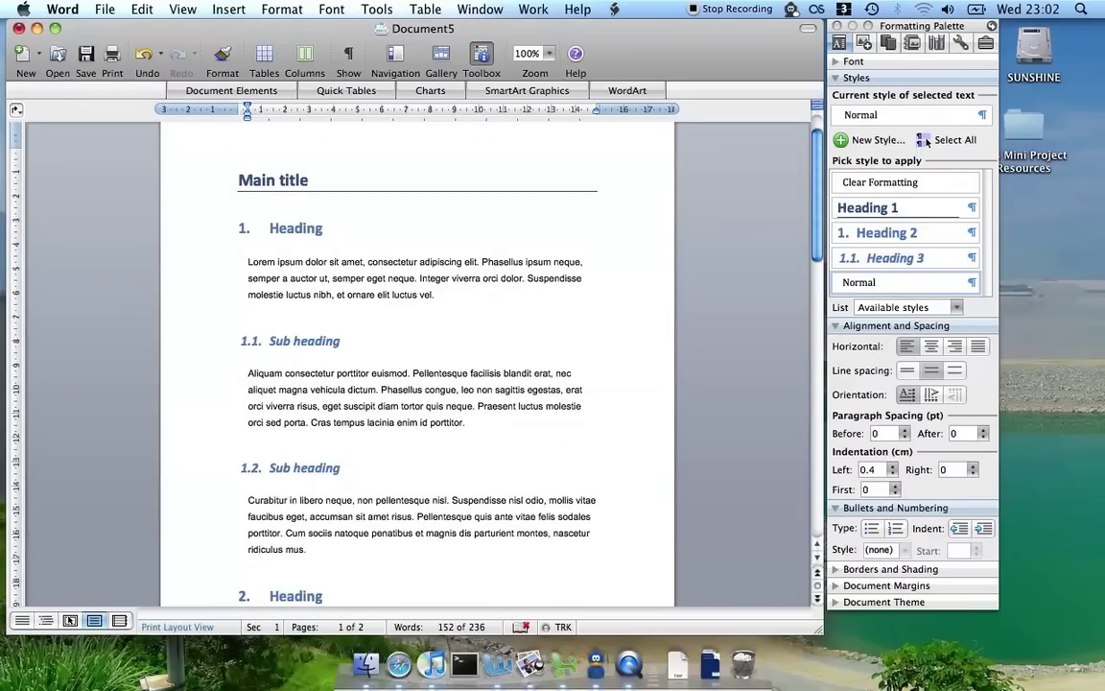
scroll(413, 365, down, 3)
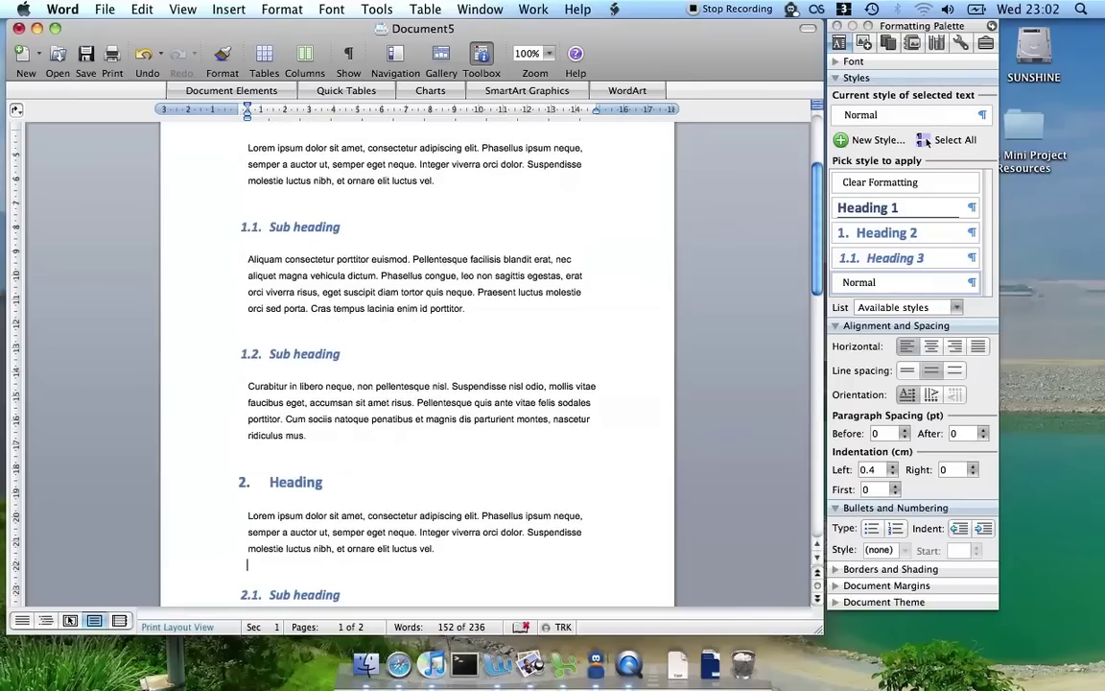
scroll(221, 508, up, 4)
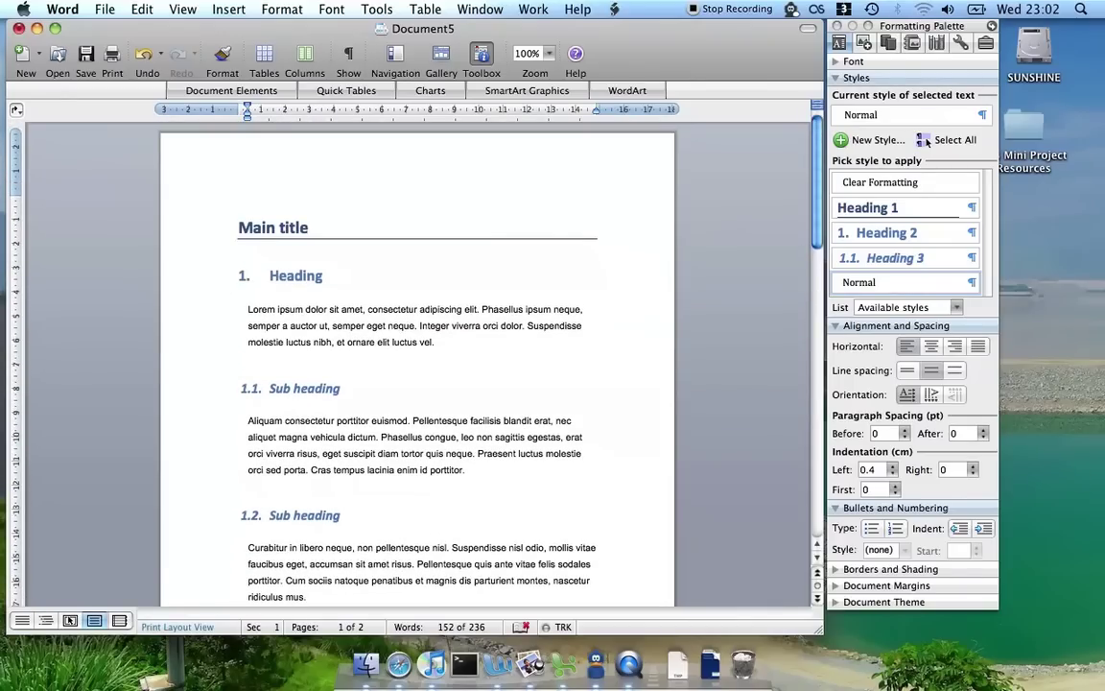
key(Up)
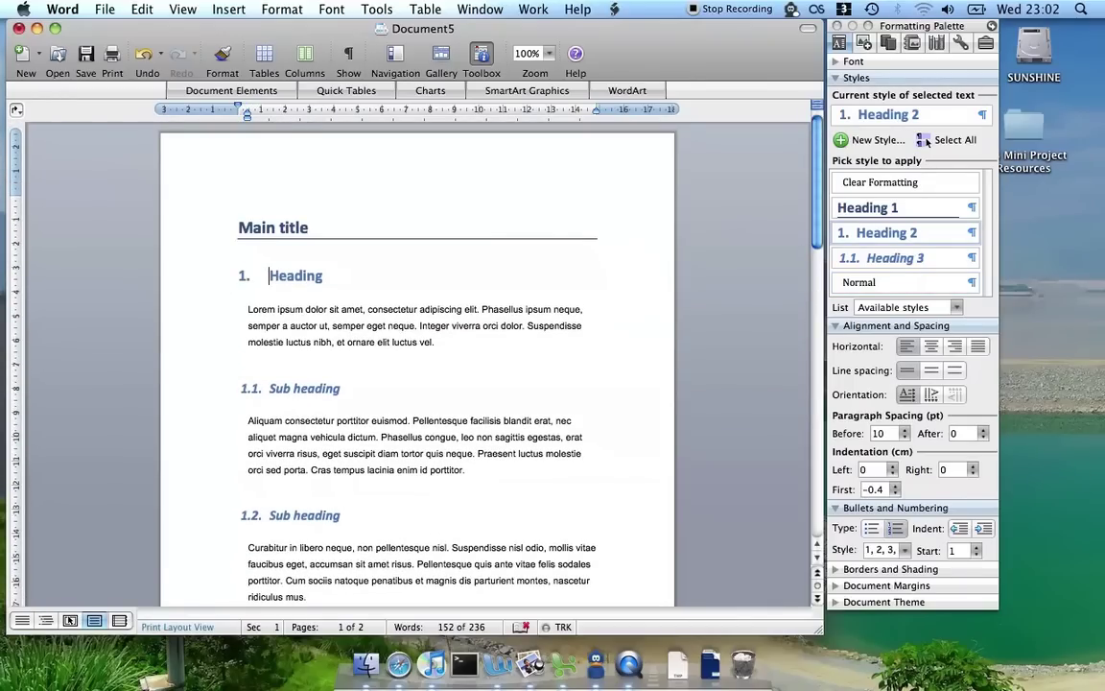
key(Up)
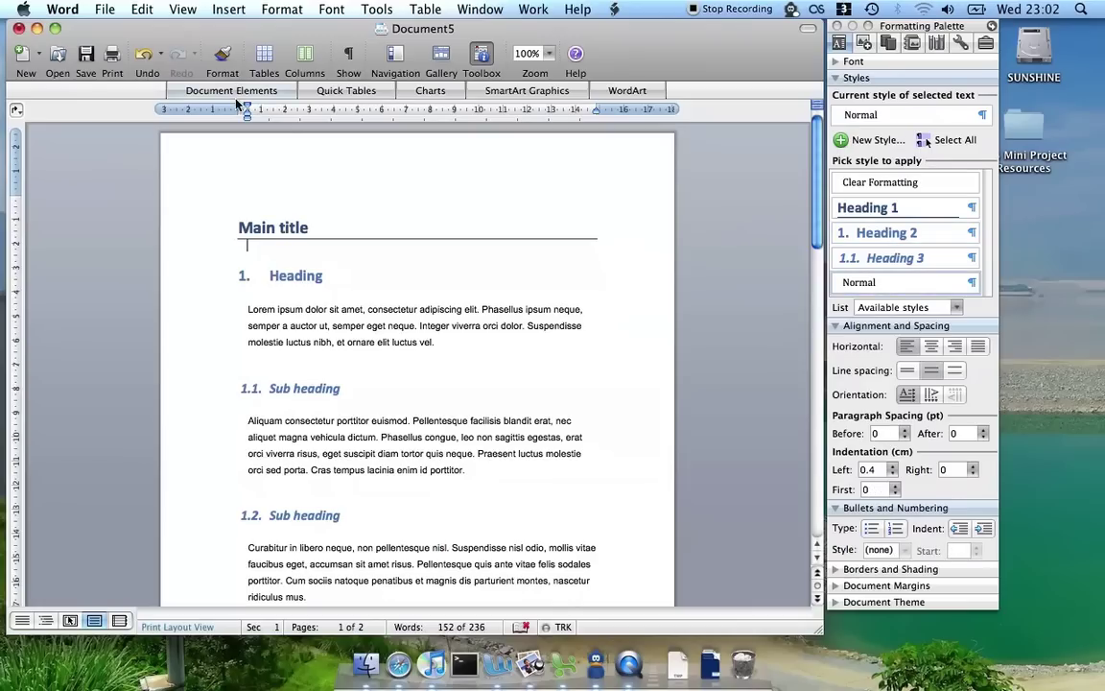
Insert a Modern-style table of contents under Main title and remove the blank line after it
click(234, 92)
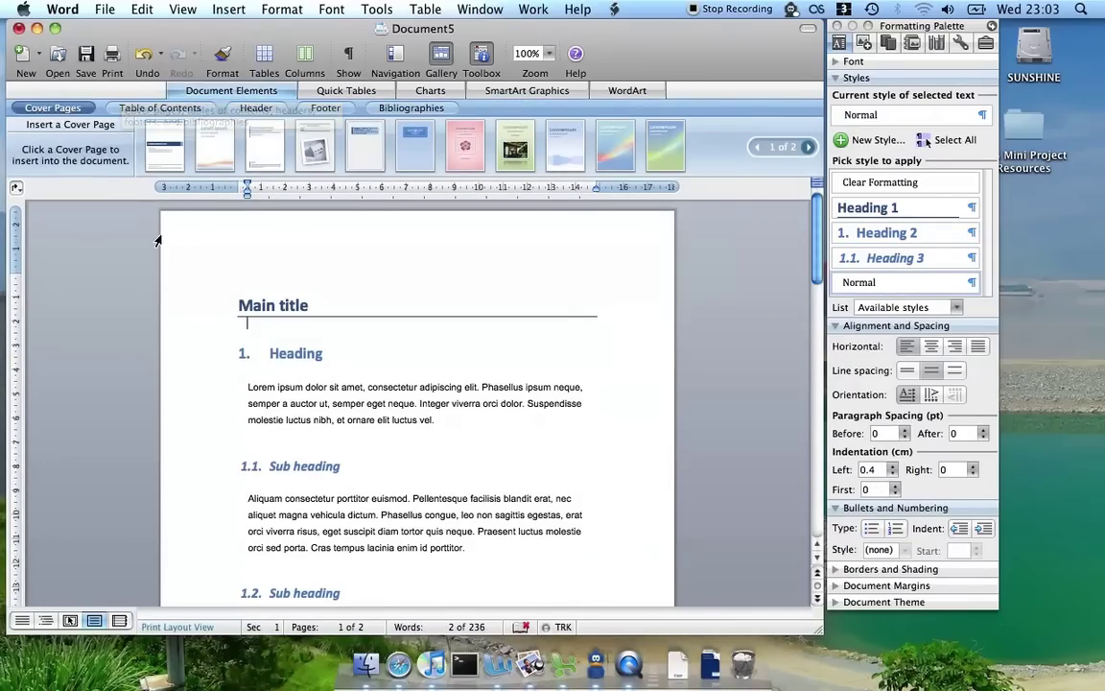
click(181, 110)
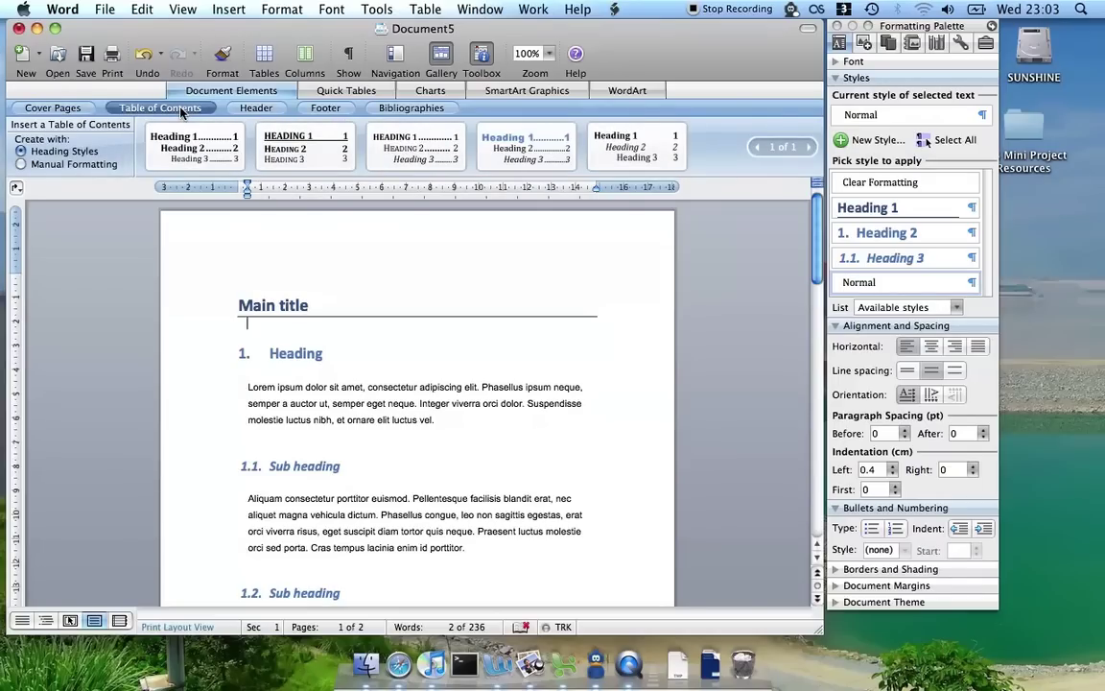
click(494, 150)
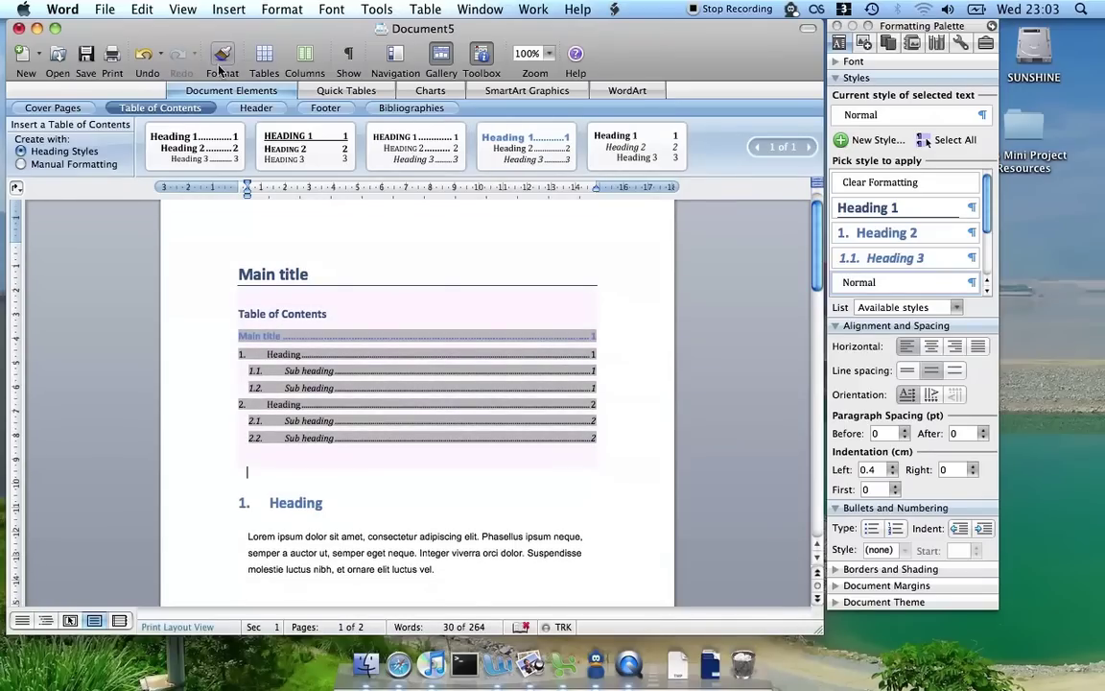
click(228, 93)
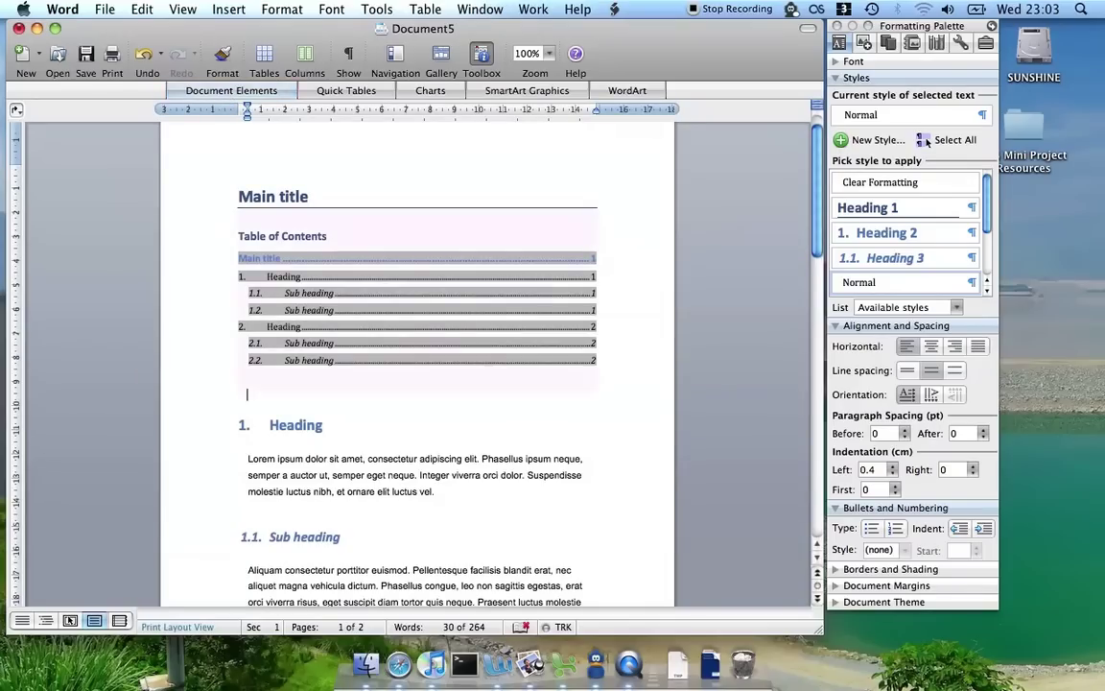
key(BackSpace)
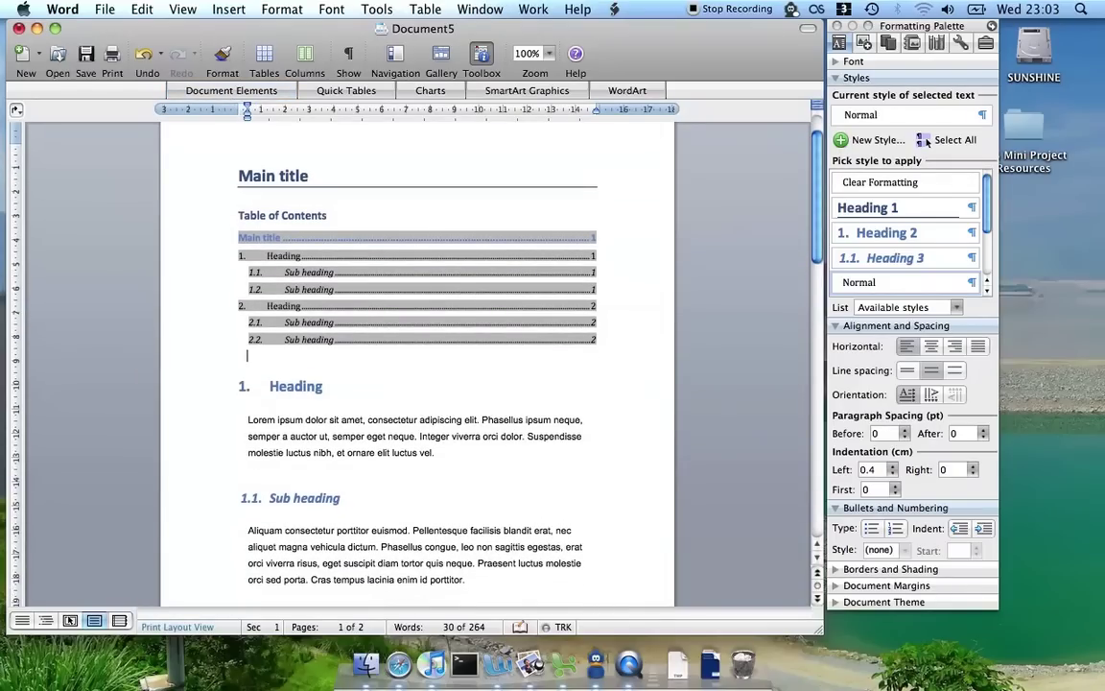
key(shift+Up)
key(shift+Up)
key(shift+Up)
key(shift+Up)
key(shift+Up)
key(shift+Up)
key(shift+Up)
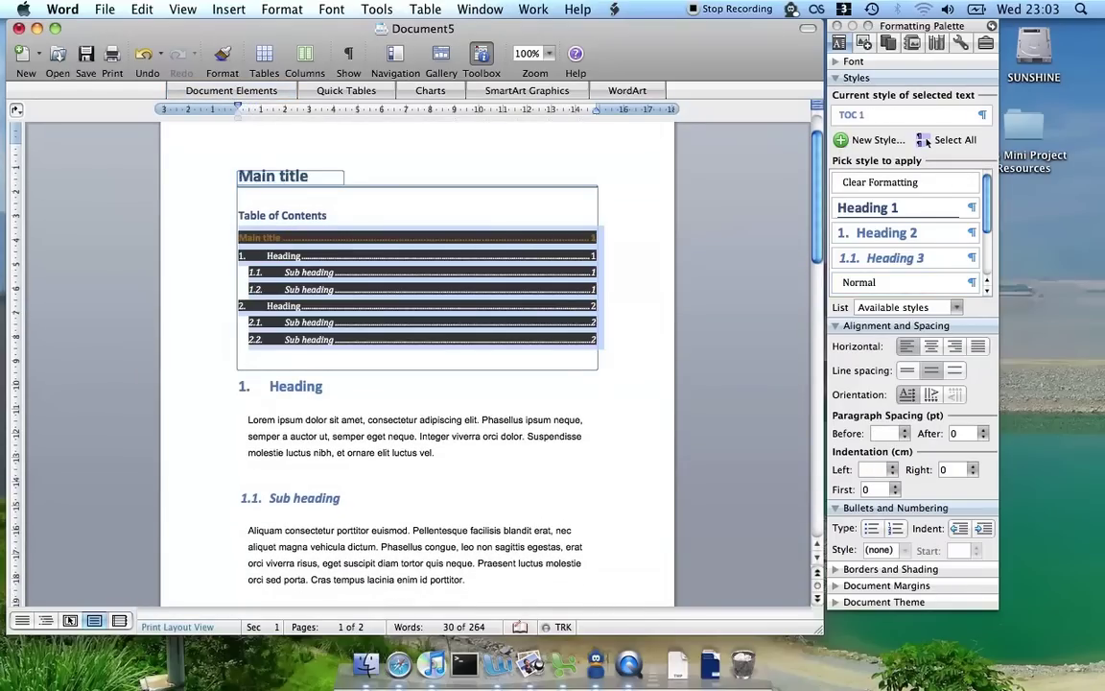
key(shift+Up)
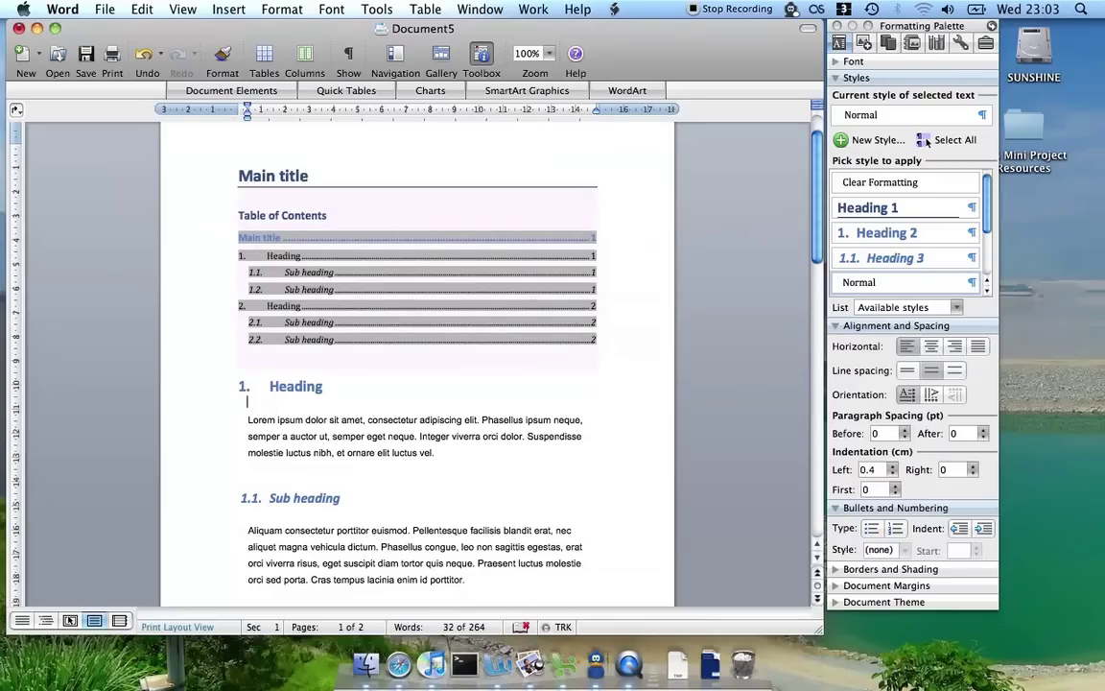